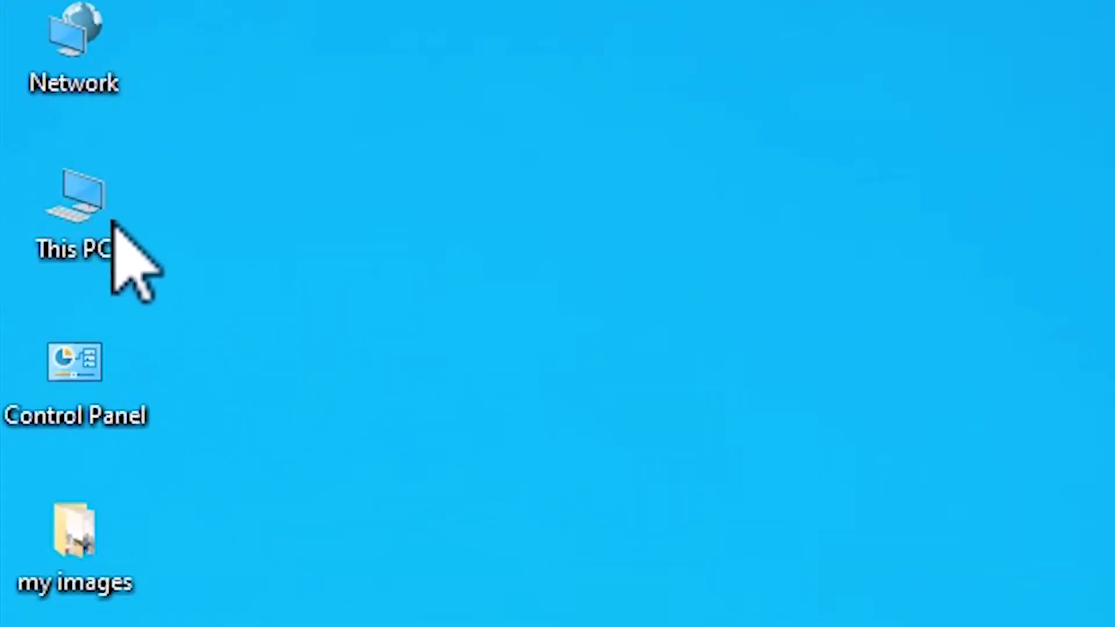
# Check the PC's system specifications from This PC's properties, then close the window.
pyautogui.rightClick(86, 212)
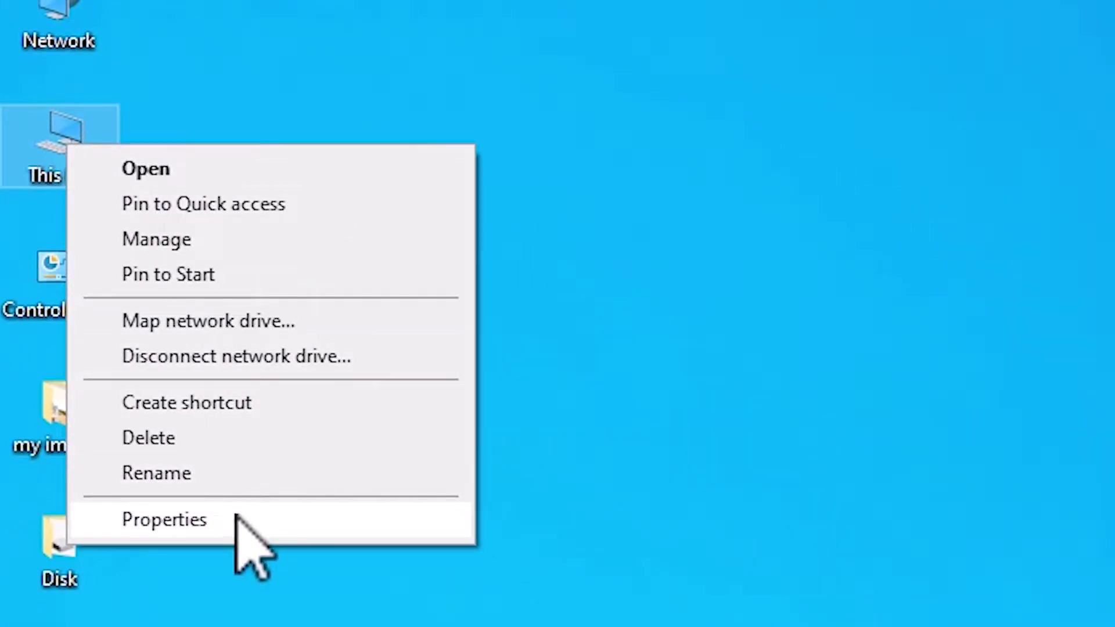
pyautogui.click(238, 517)
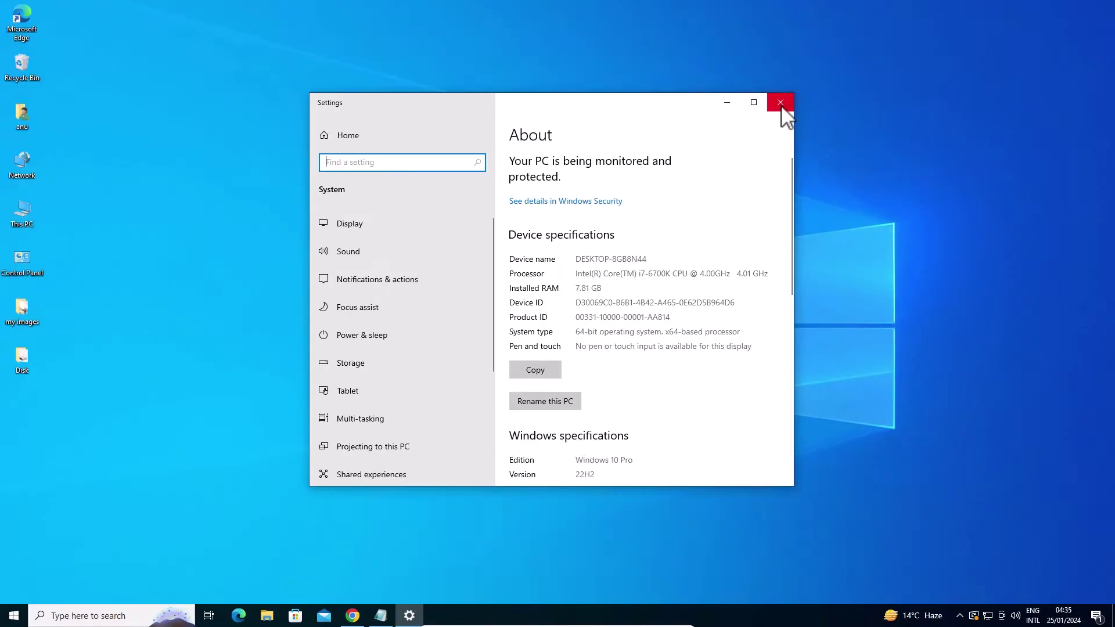
pyautogui.click(782, 103)
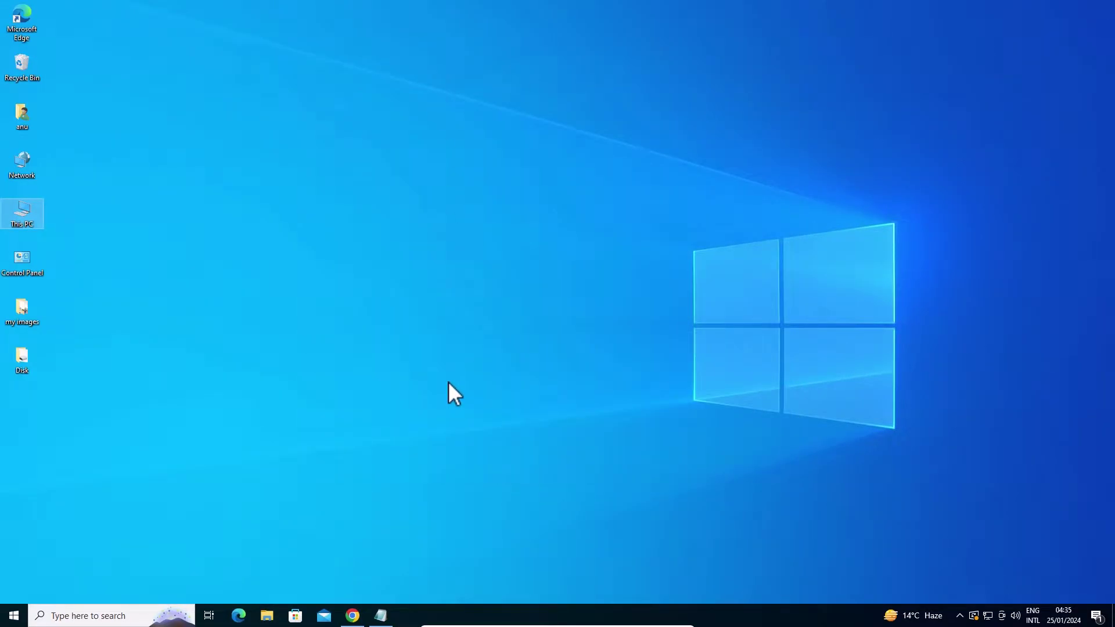
# From the MEGA link in Notepad, download the driver folder as a ZIP file.
pyautogui.click(382, 617)
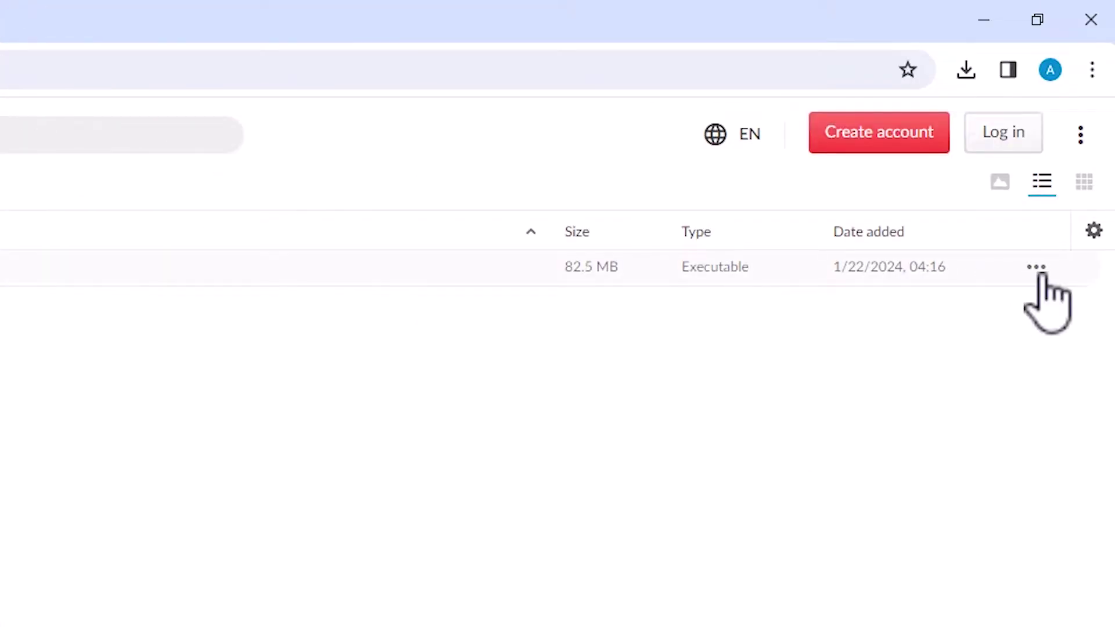
pyautogui.click(1037, 268)
pyautogui.moveTo(995, 302)
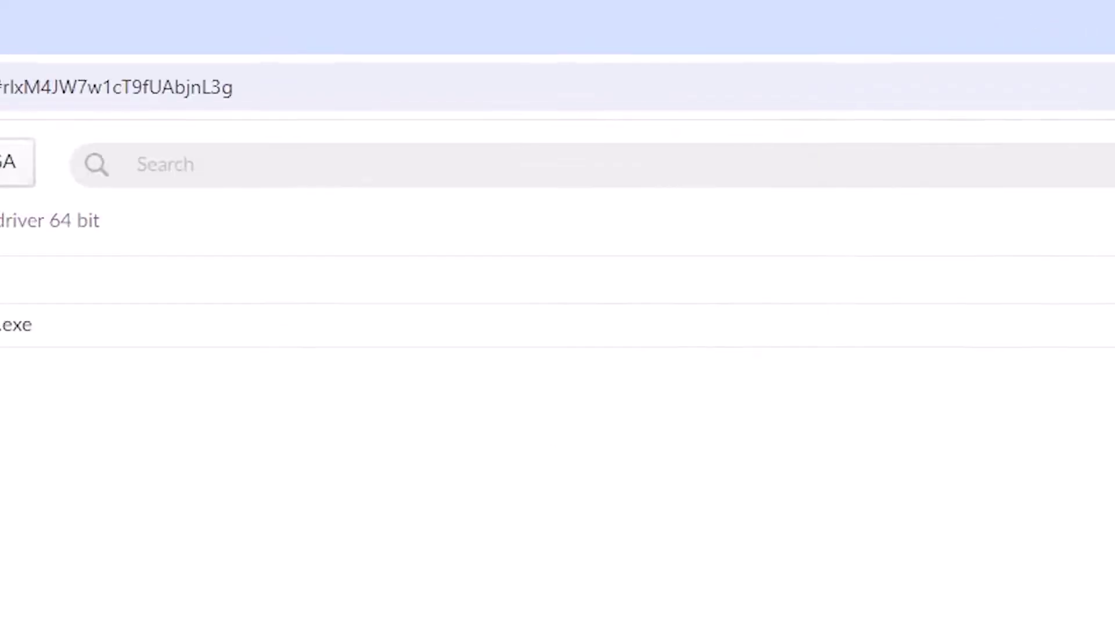
pyautogui.click(311, 183)
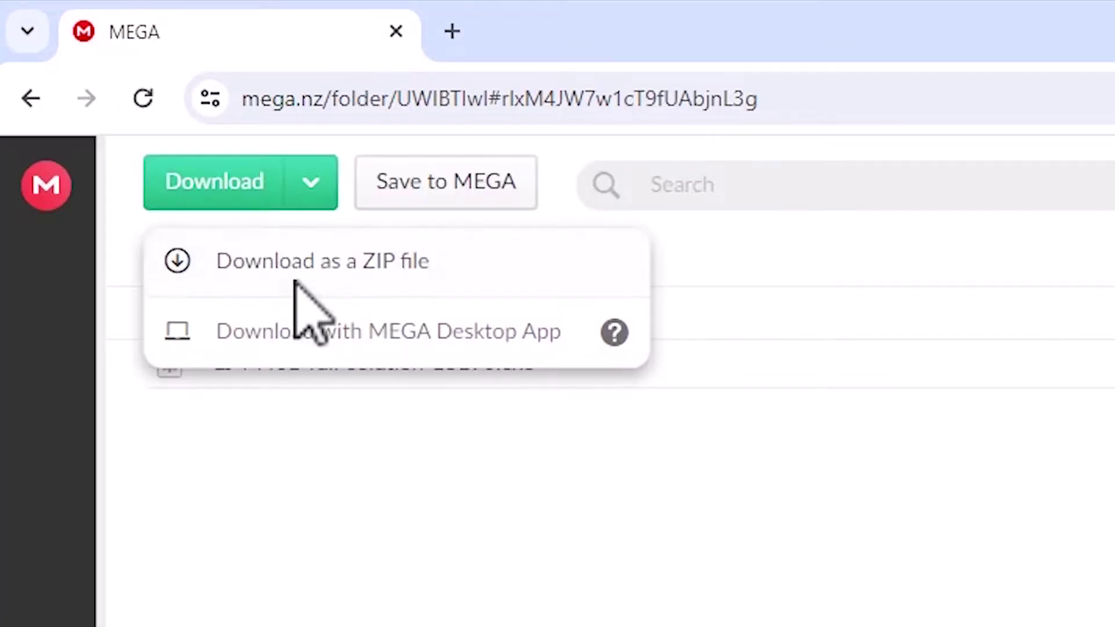
pyautogui.click(297, 280)
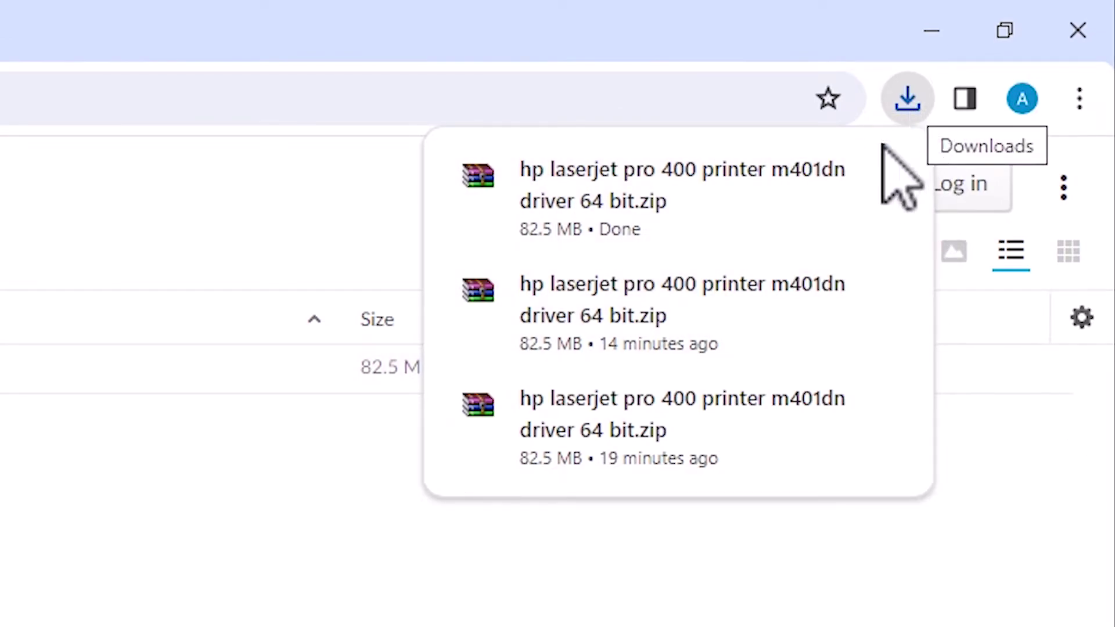
# Show the downloaded driver zip in Downloads and drag it onto the desktop.
pyautogui.moveTo(854, 179)
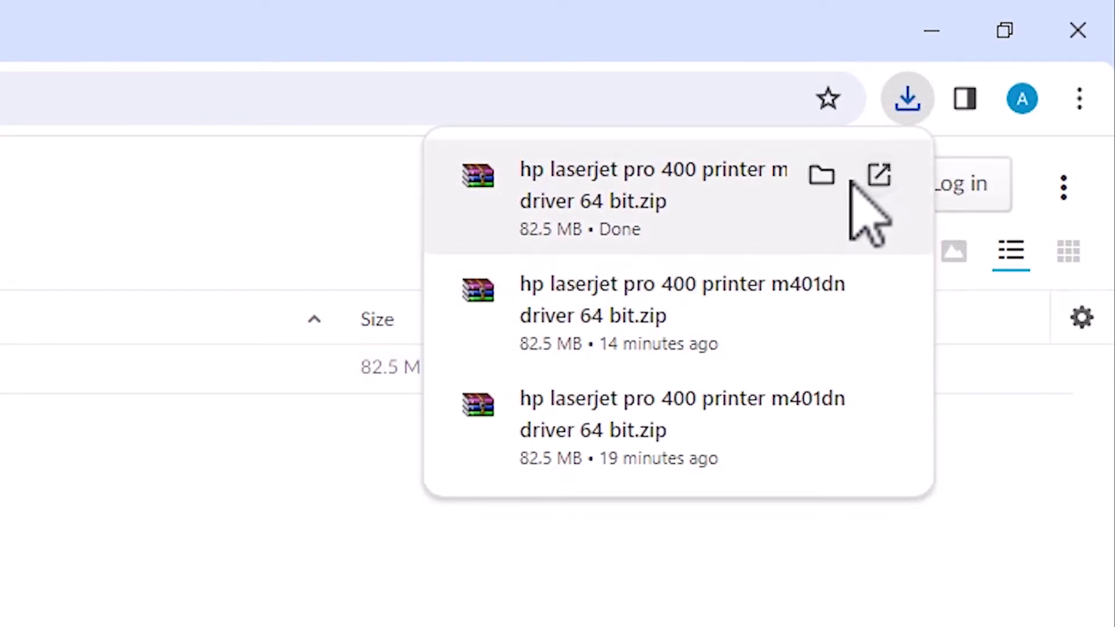
pyautogui.click(822, 176)
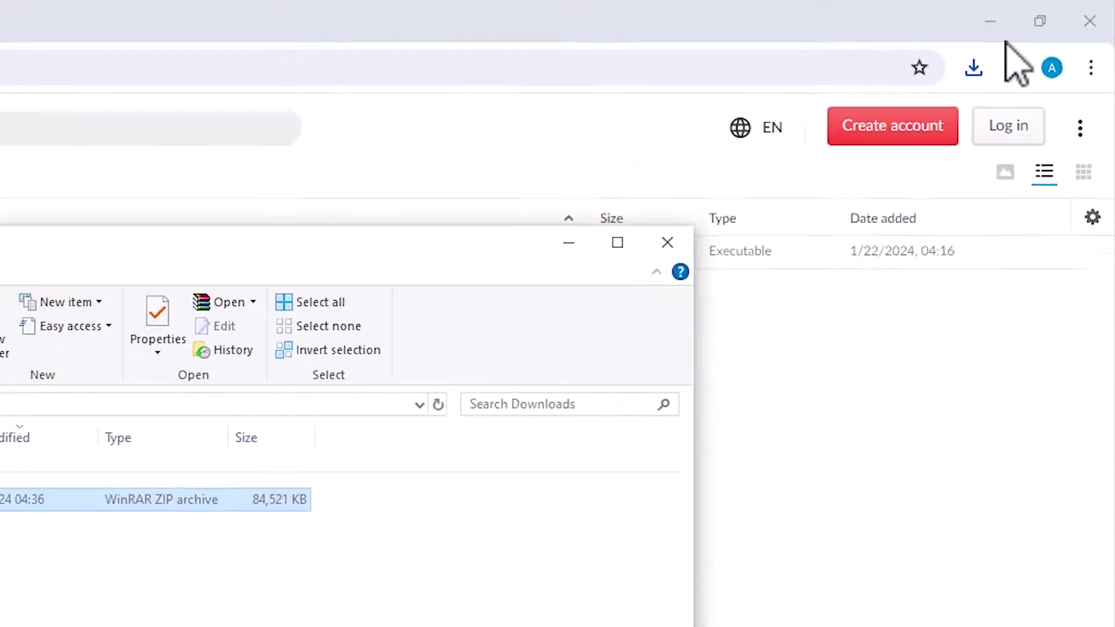
pyautogui.click(932, 30)
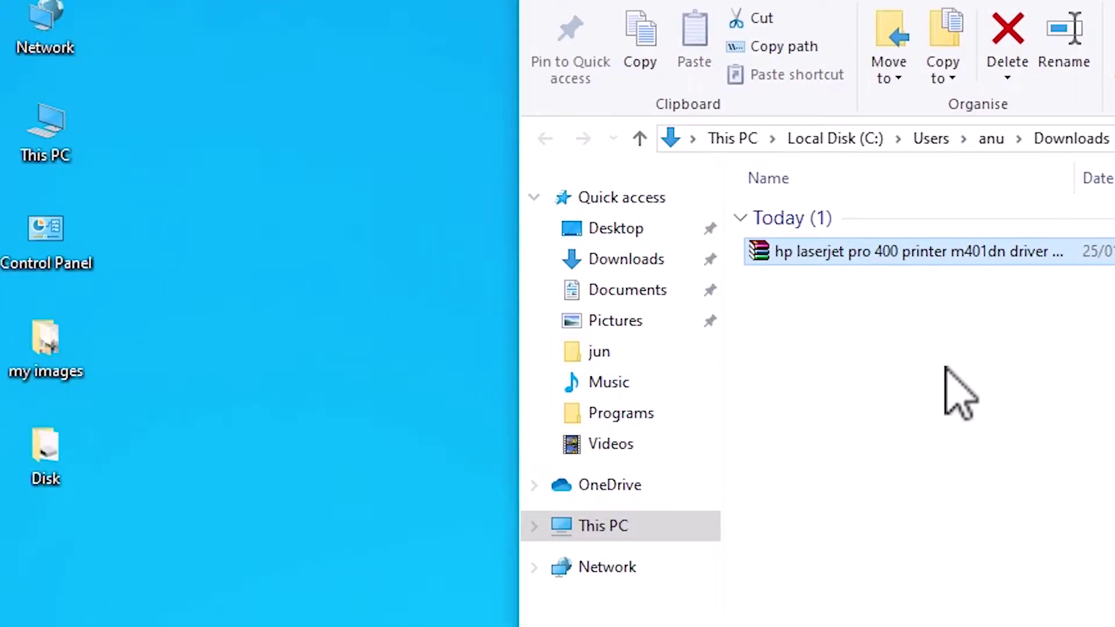
pyautogui.moveTo(398, 266); pyautogui.dragTo(346, 297)
pyautogui.moveTo(762, 319); pyautogui.dragTo(153, 233)
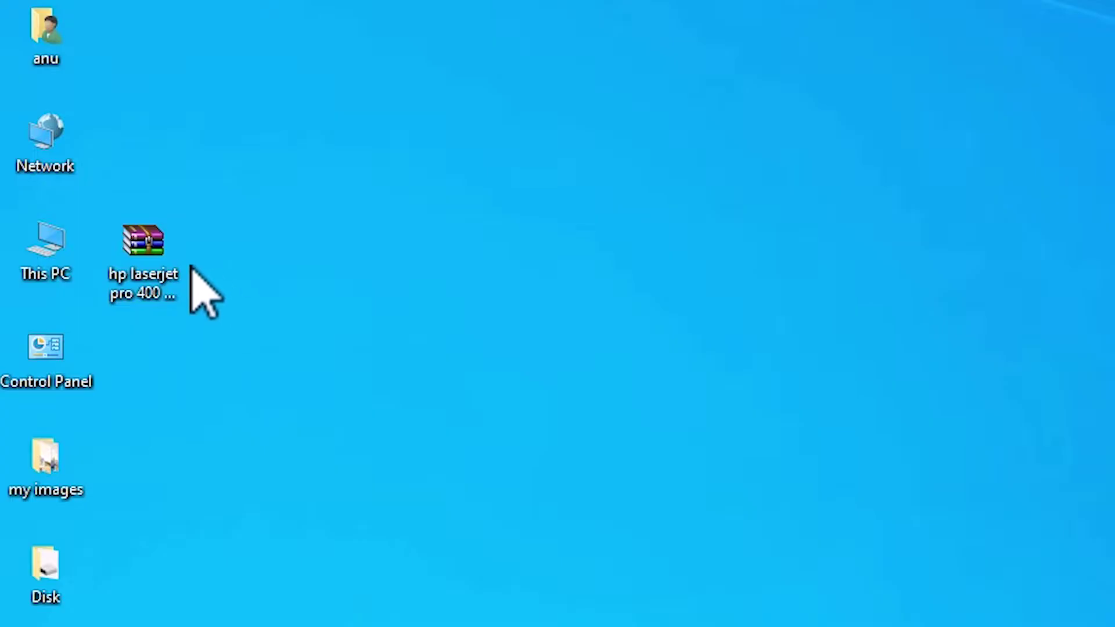
# Extract the zip with WinRAR to the desktop and open it down to LJ-M401-full-solution-15190.exe.
pyautogui.rightClick(155, 263)
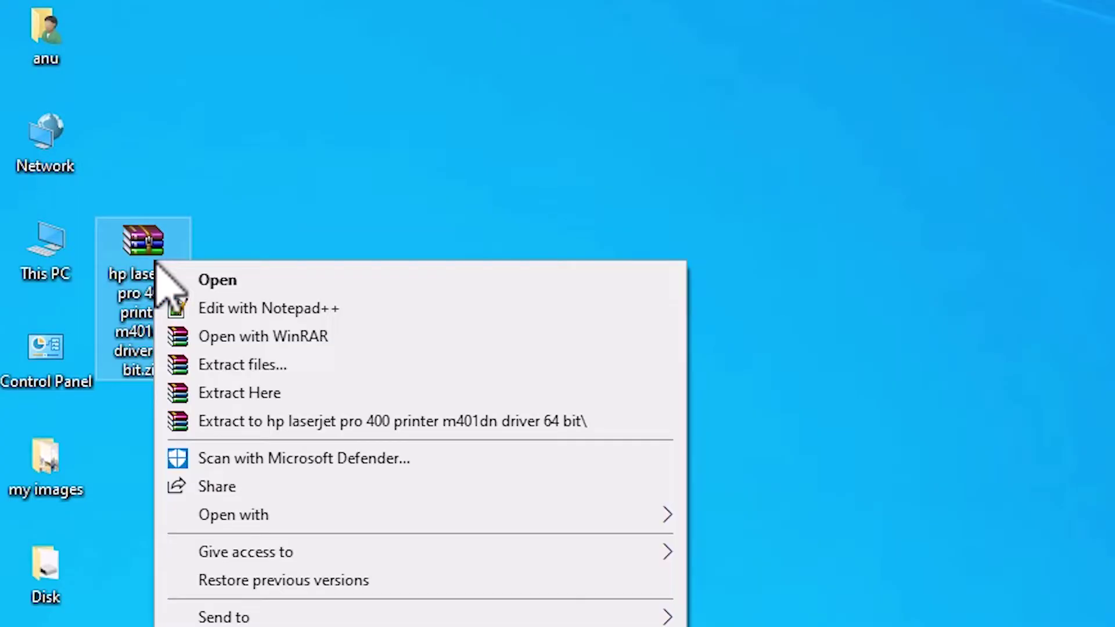
pyautogui.click(285, 365)
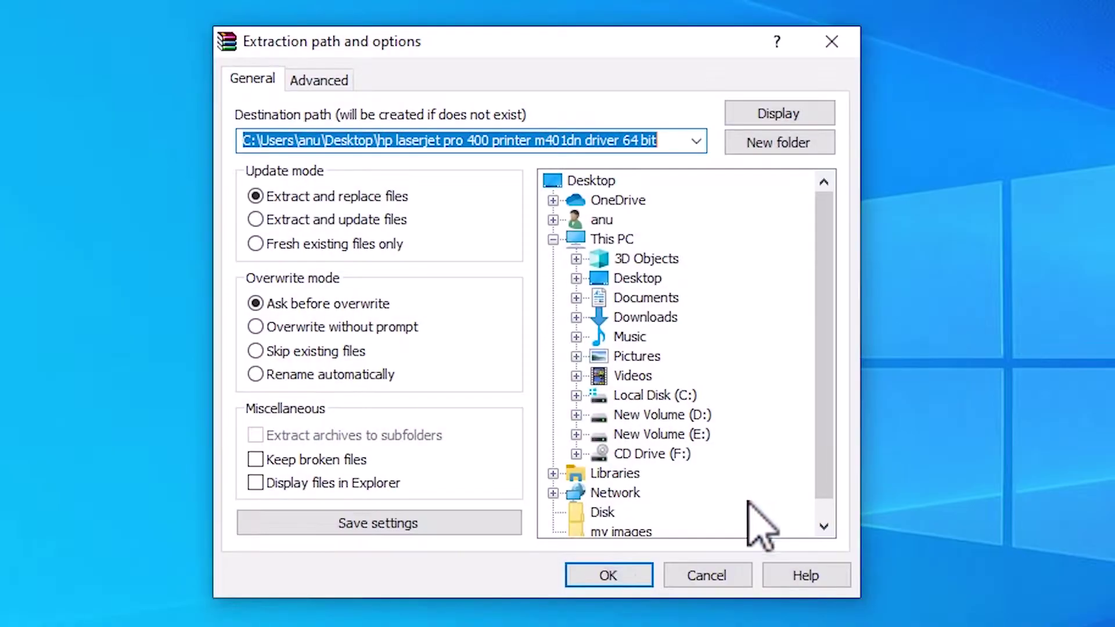
pyautogui.click(598, 578)
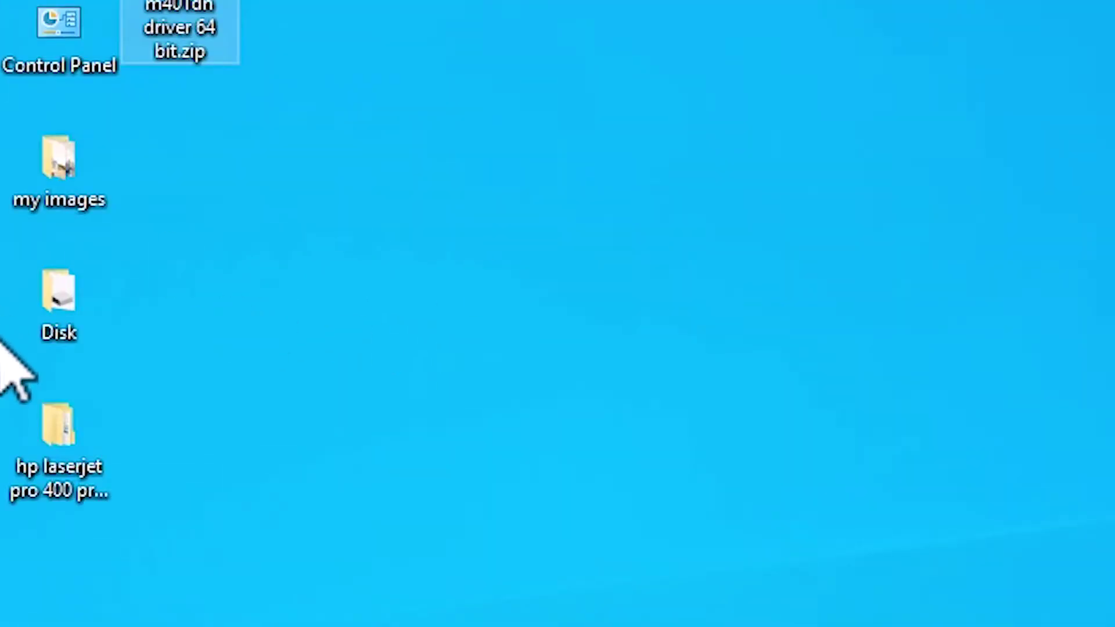
pyautogui.doubleClick(53, 470)
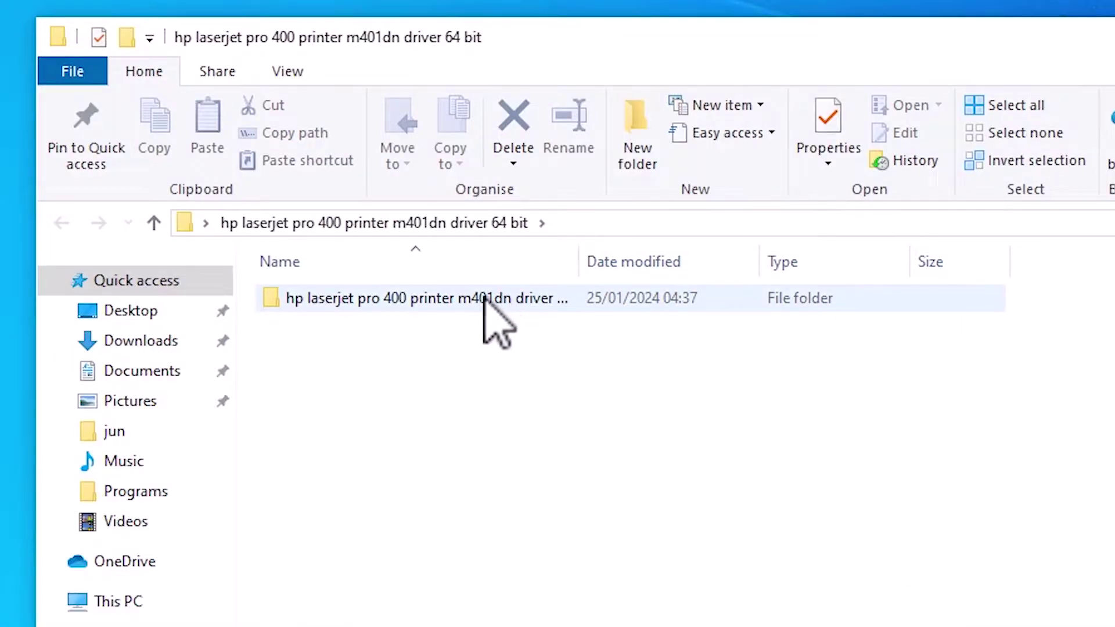
pyautogui.doubleClick(490, 296)
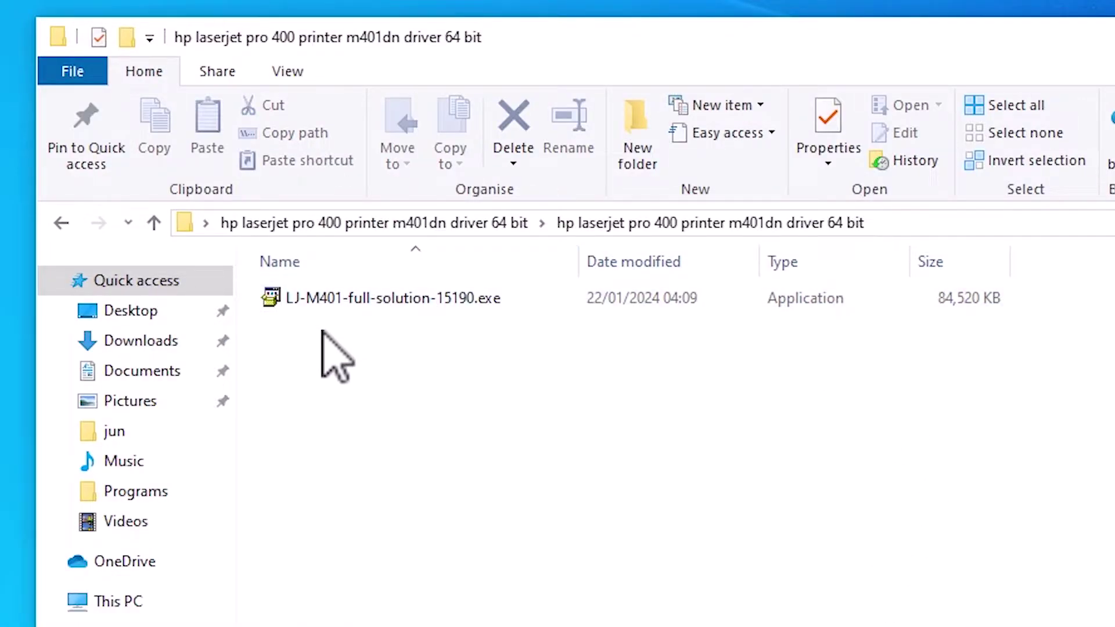
pyautogui.click(416, 298)
# Extract LJ-M401-full-solution-15190.exe with WinRAR, check the new folder's contents, then close Explorer.
pyautogui.rightClick(416, 299)
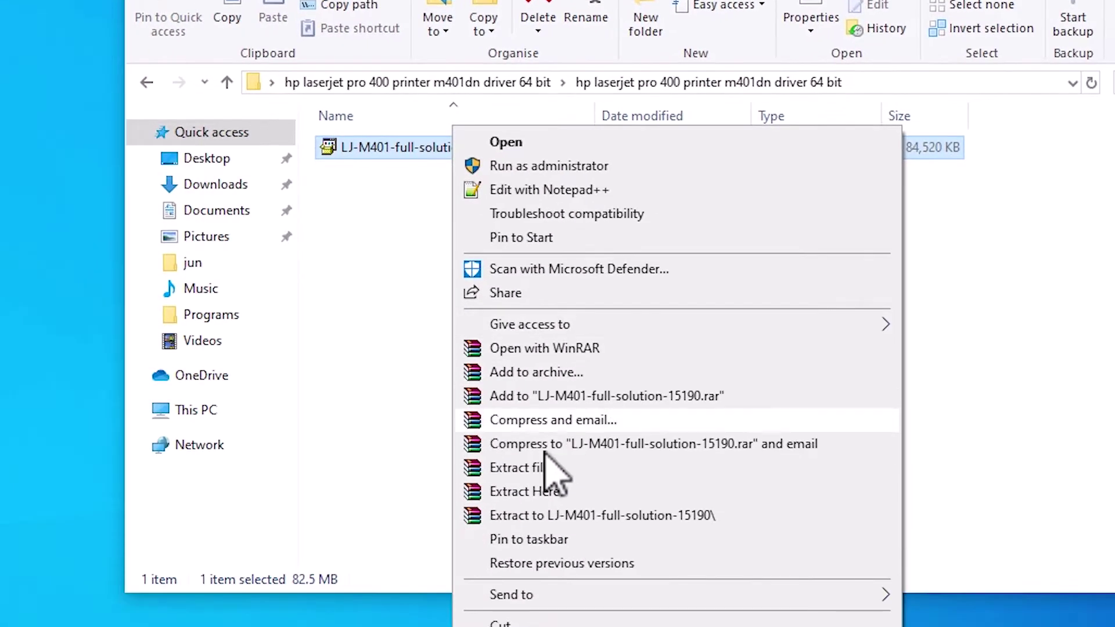
pyautogui.click(549, 470)
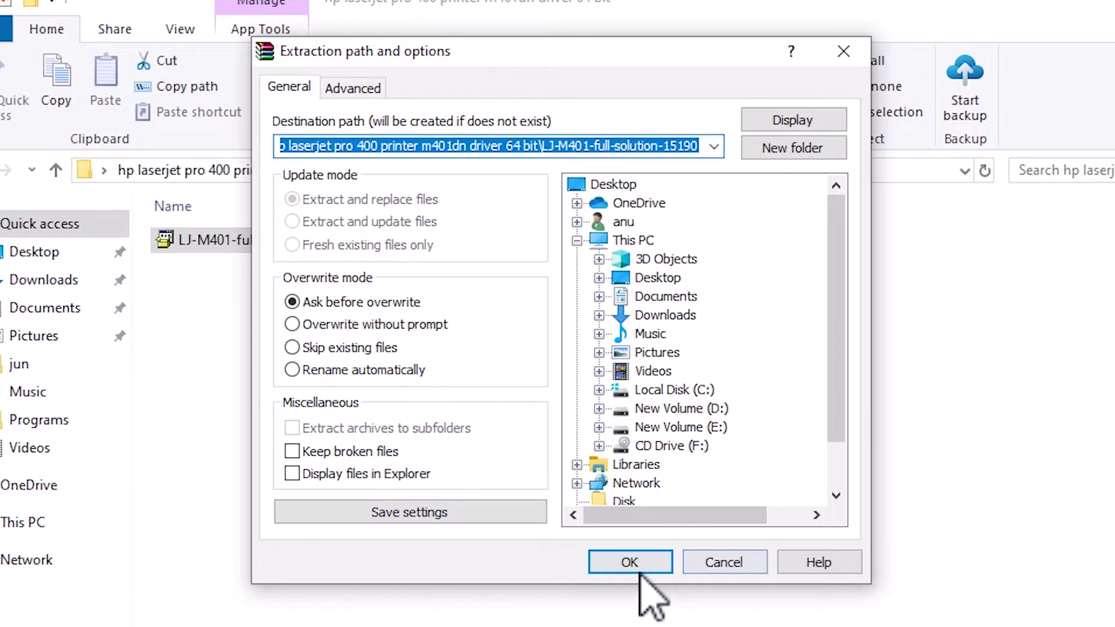
pyautogui.click(627, 560)
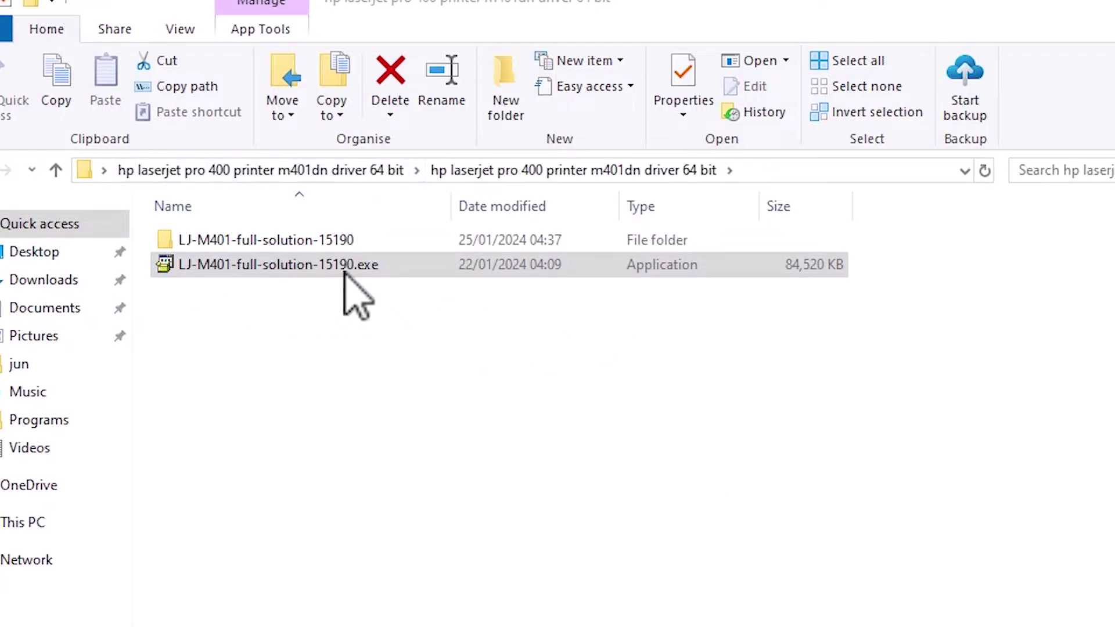
pyautogui.click(262, 241)
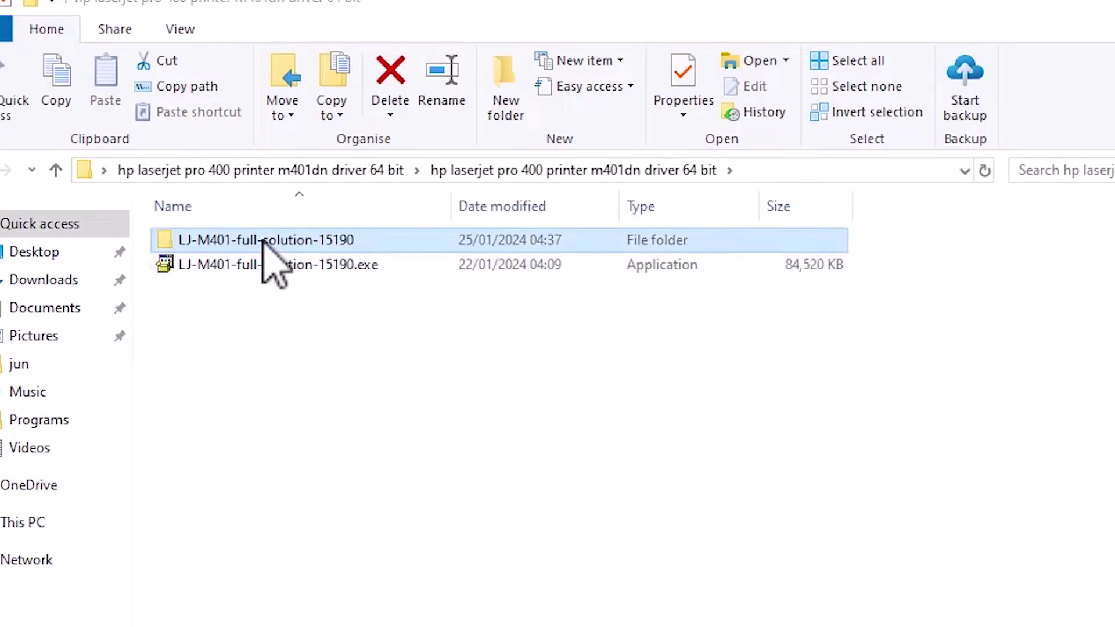
pyautogui.doubleClick(262, 241)
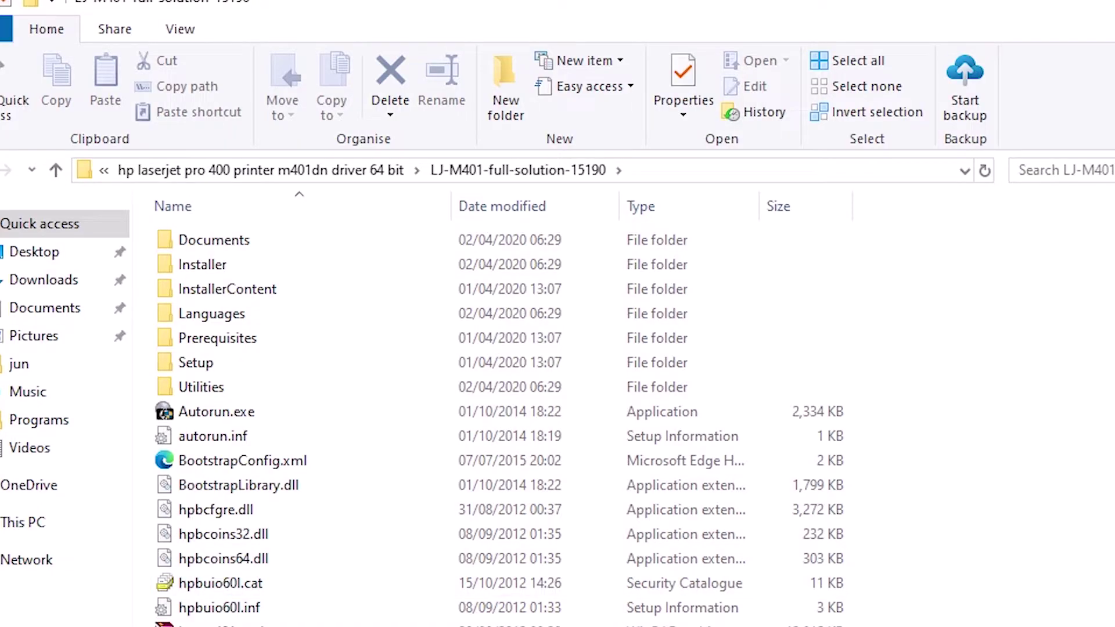
pyautogui.click(894, 140)
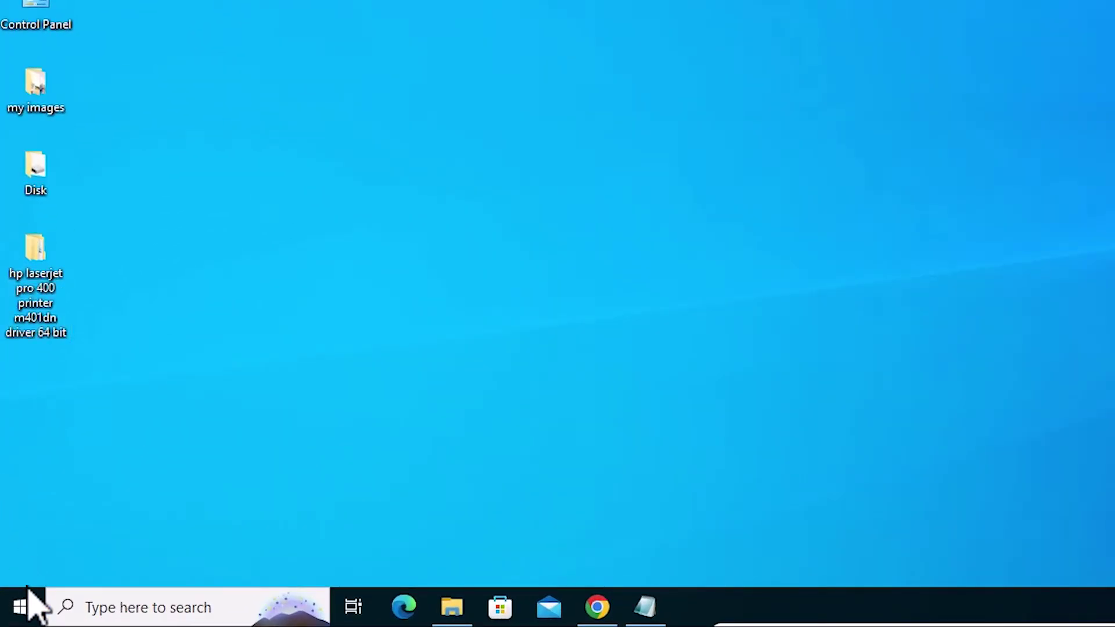
# From Printers & scanners, add an unlisted printer as a local printer with manual settings.
pyautogui.click(30, 590)
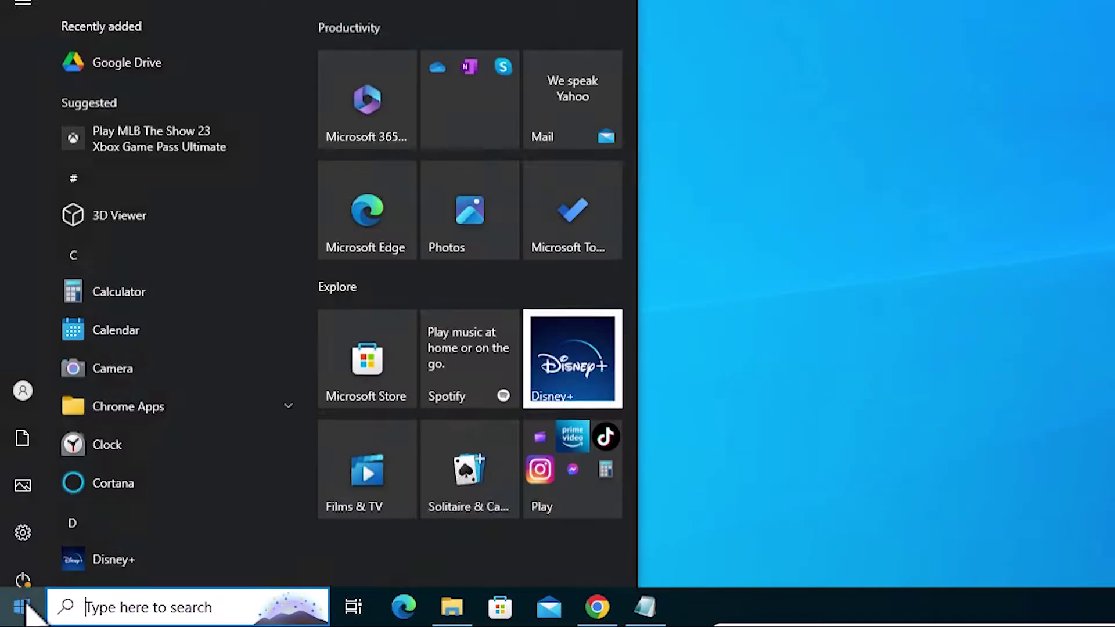
pyautogui.write('pr')
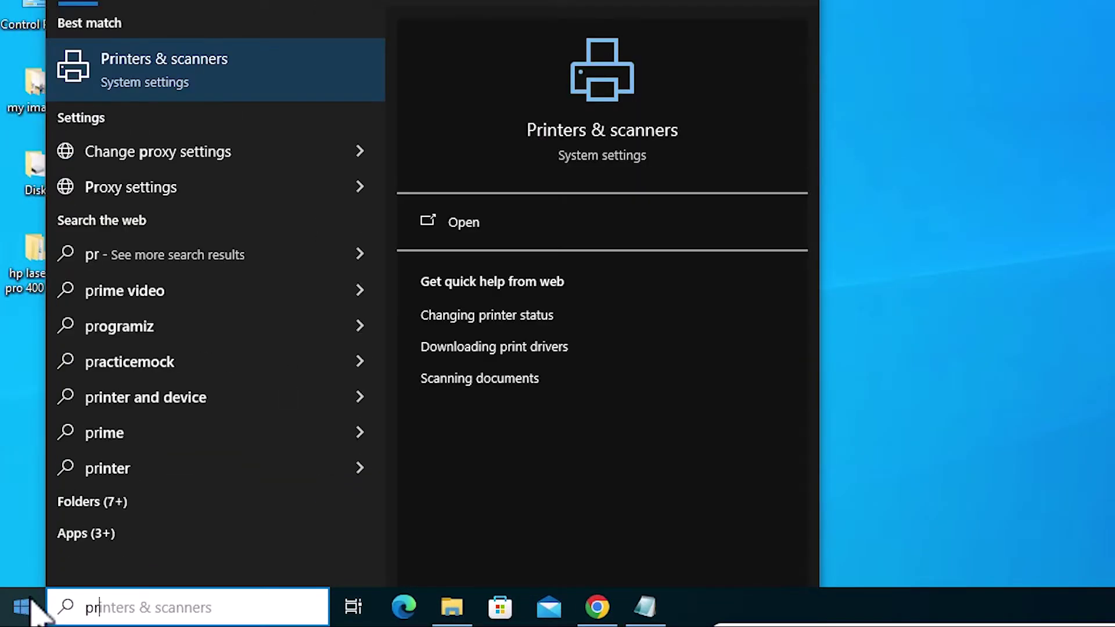
pyautogui.click(145, 82)
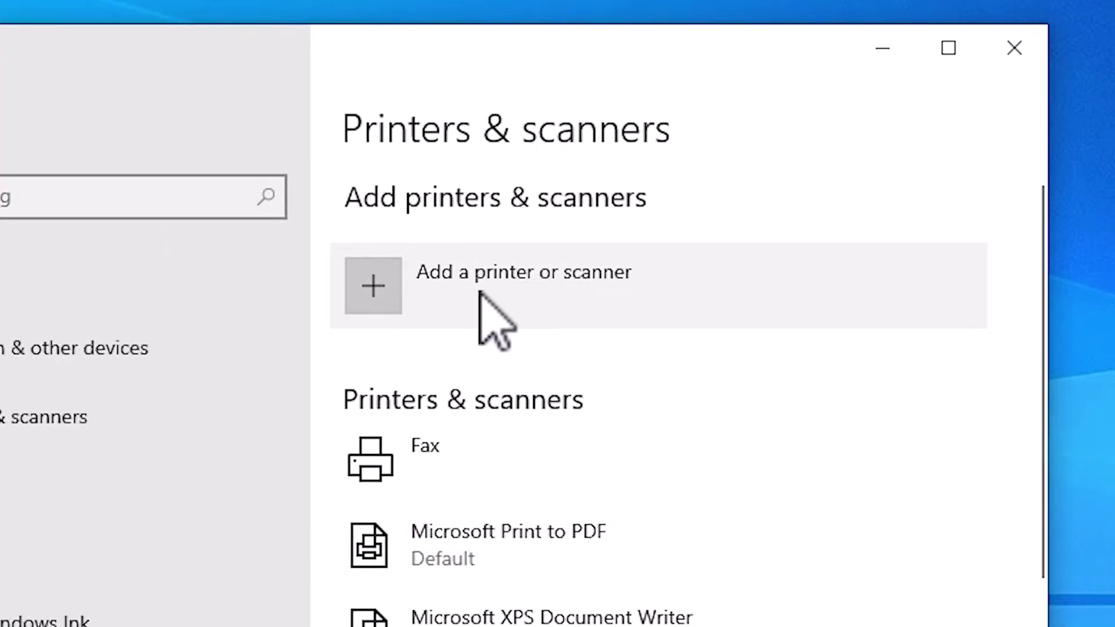
pyautogui.click(568, 291)
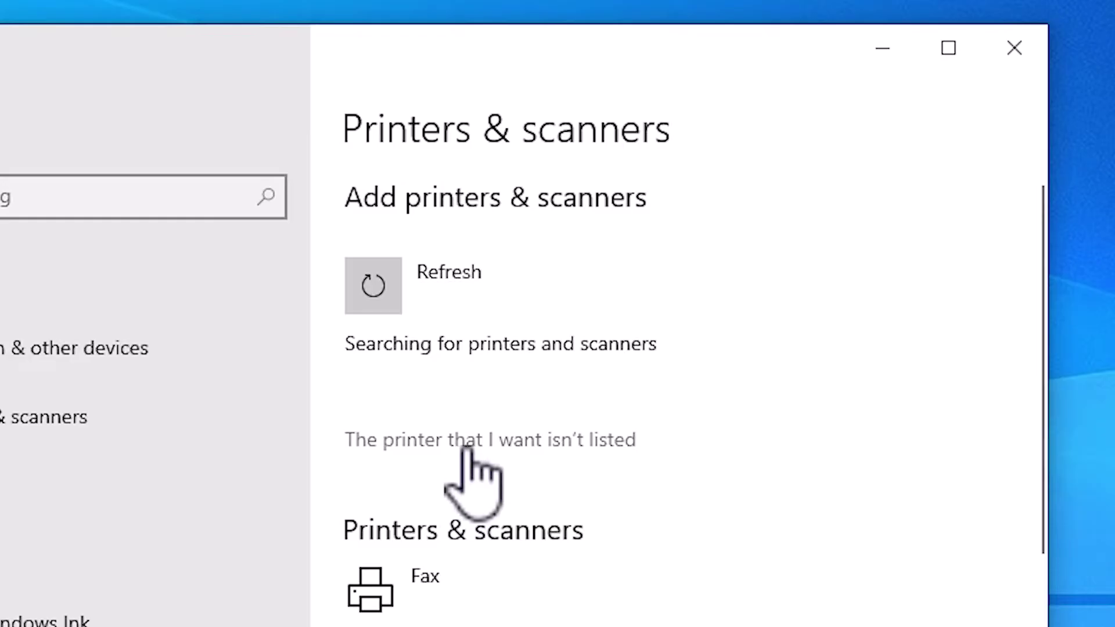
pyautogui.click(620, 450)
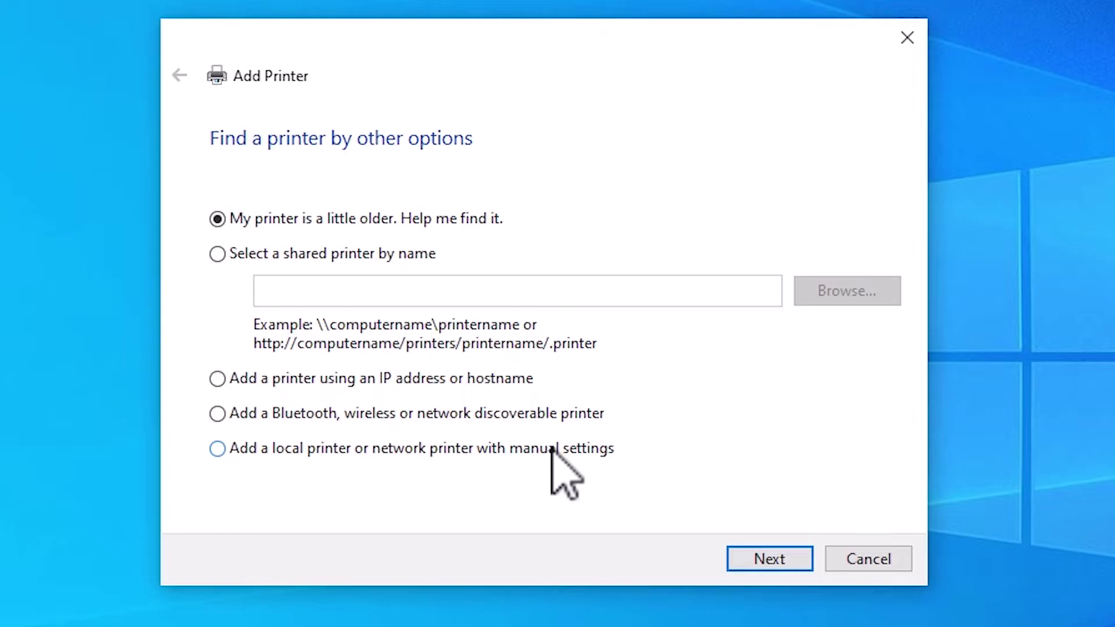
pyautogui.click(775, 560)
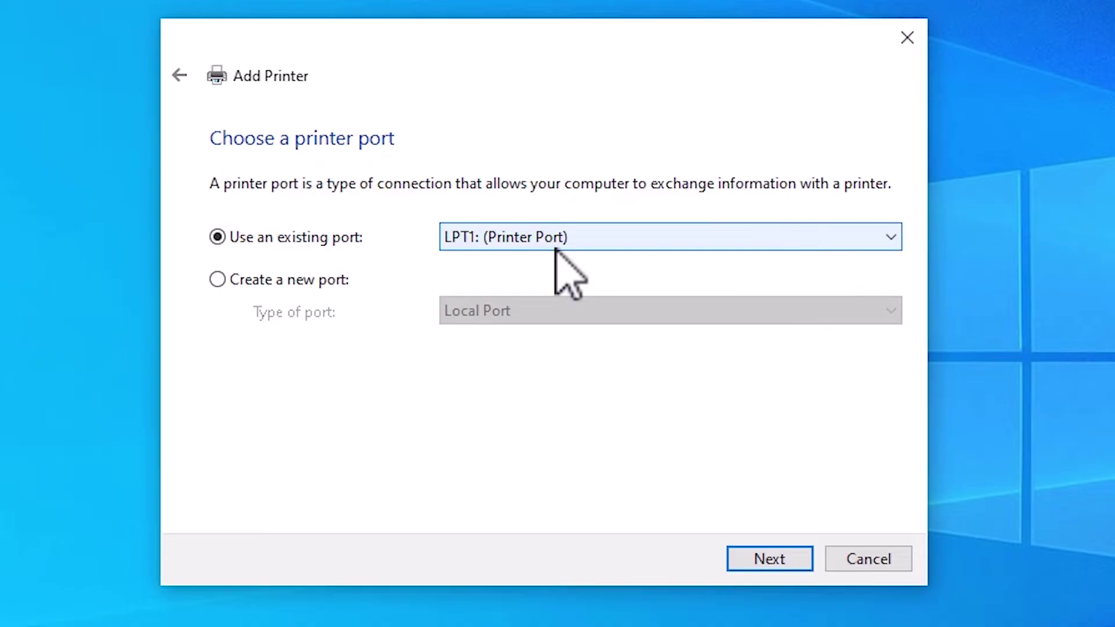
# Select the existing port USB001 (Local Port) and continue to the driver step.
pyautogui.click(556, 249)
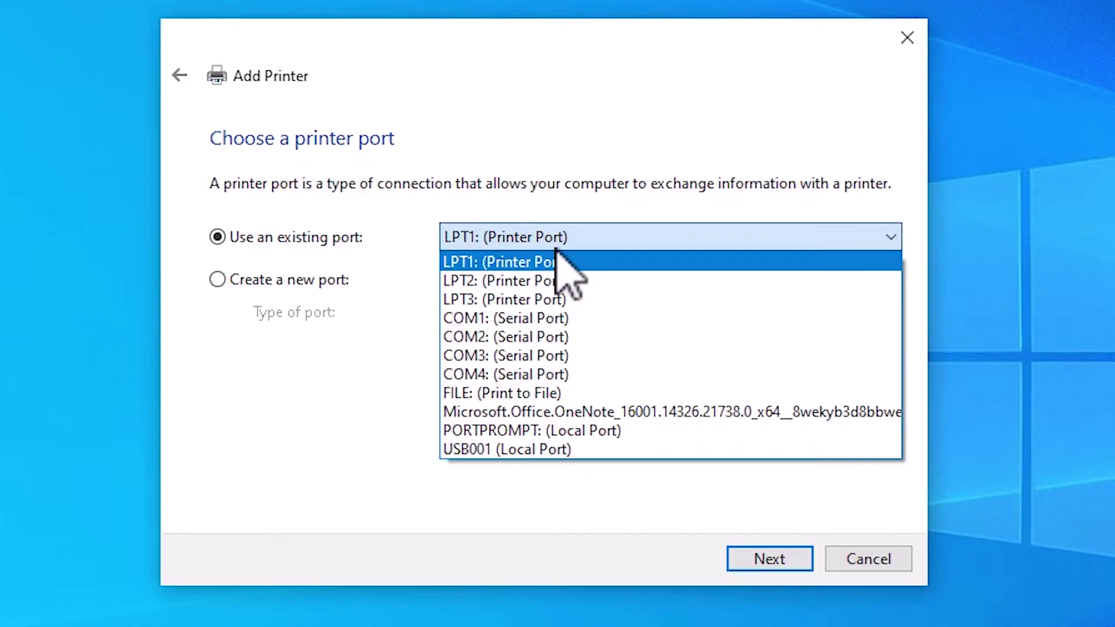
pyautogui.click(532, 451)
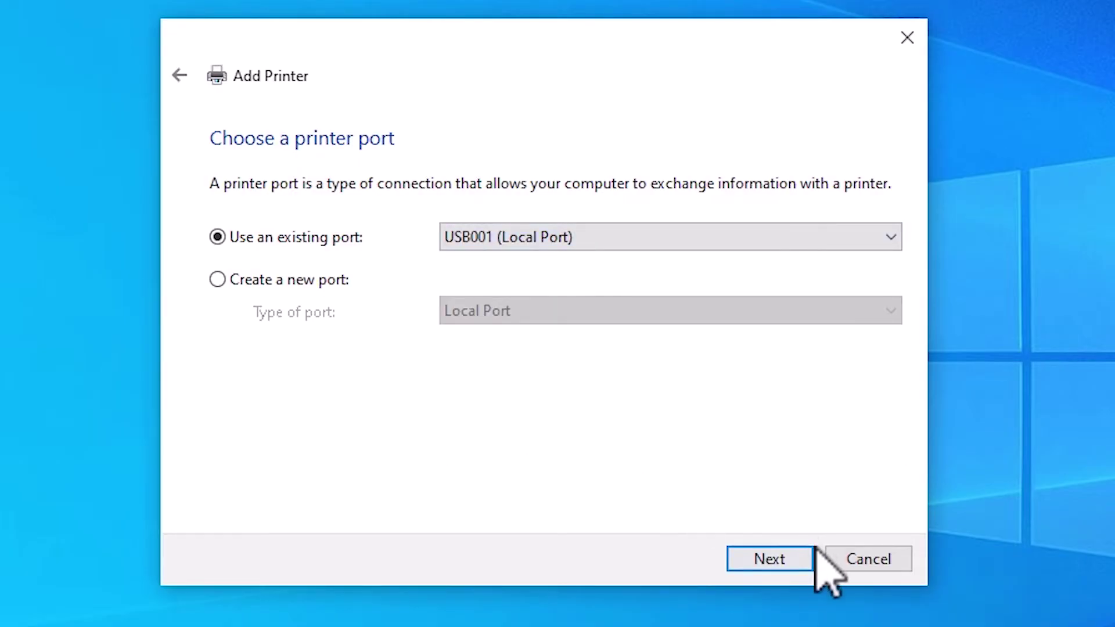
pyautogui.click(806, 568)
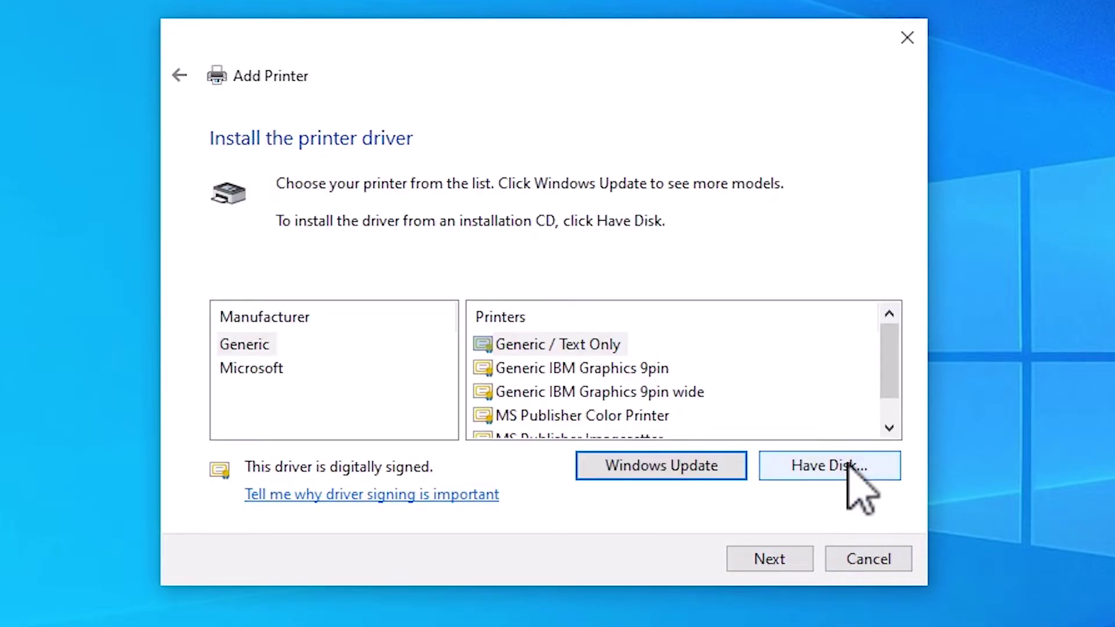
# Use Have Disk to load the driver .inf from Desktop's LJ-M401-full-solution-15190 folder.
pyautogui.click(849, 468)
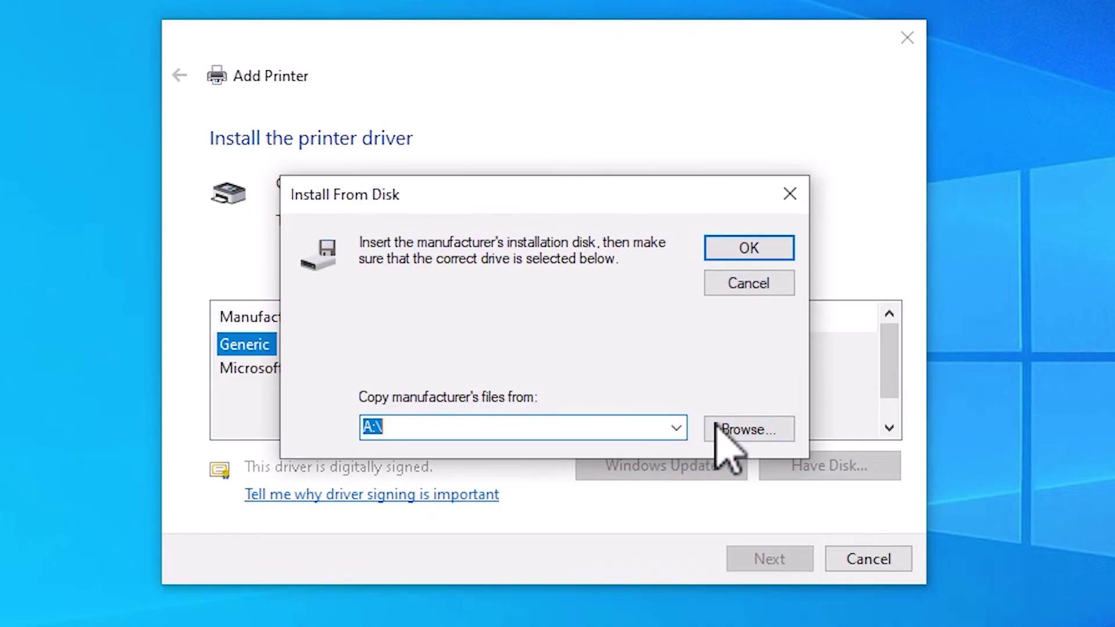
pyautogui.click(761, 430)
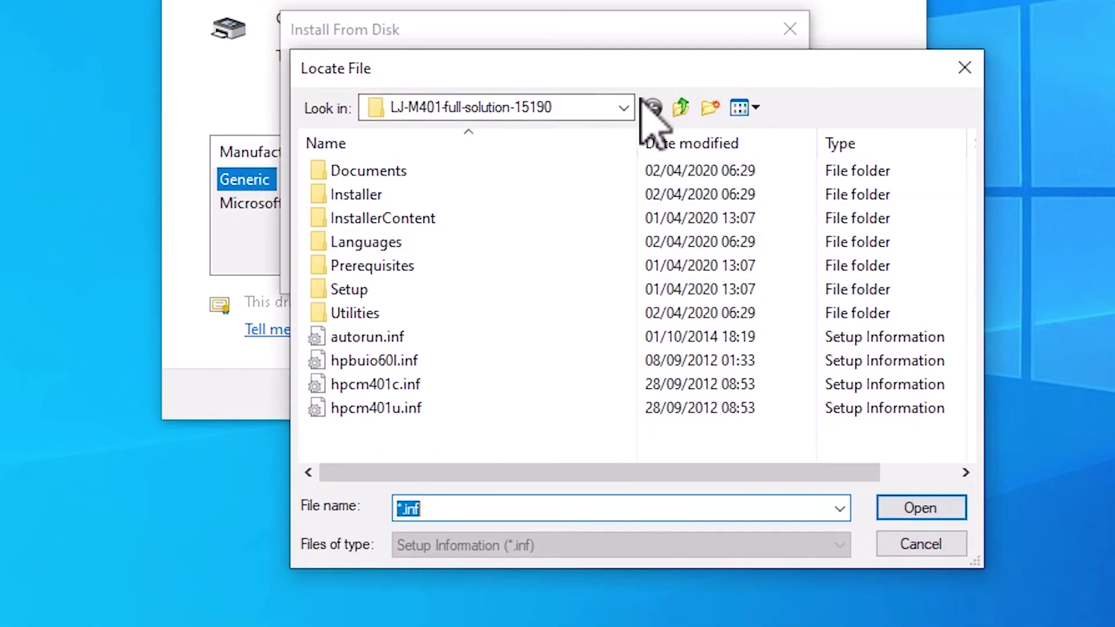
pyautogui.click(622, 273)
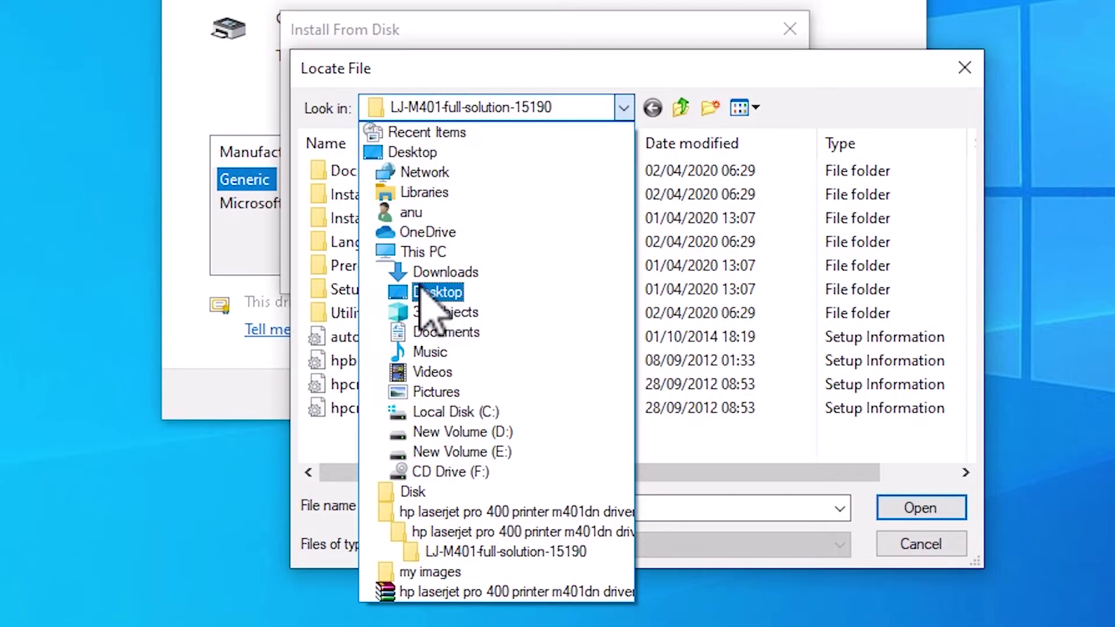
pyautogui.click(406, 152)
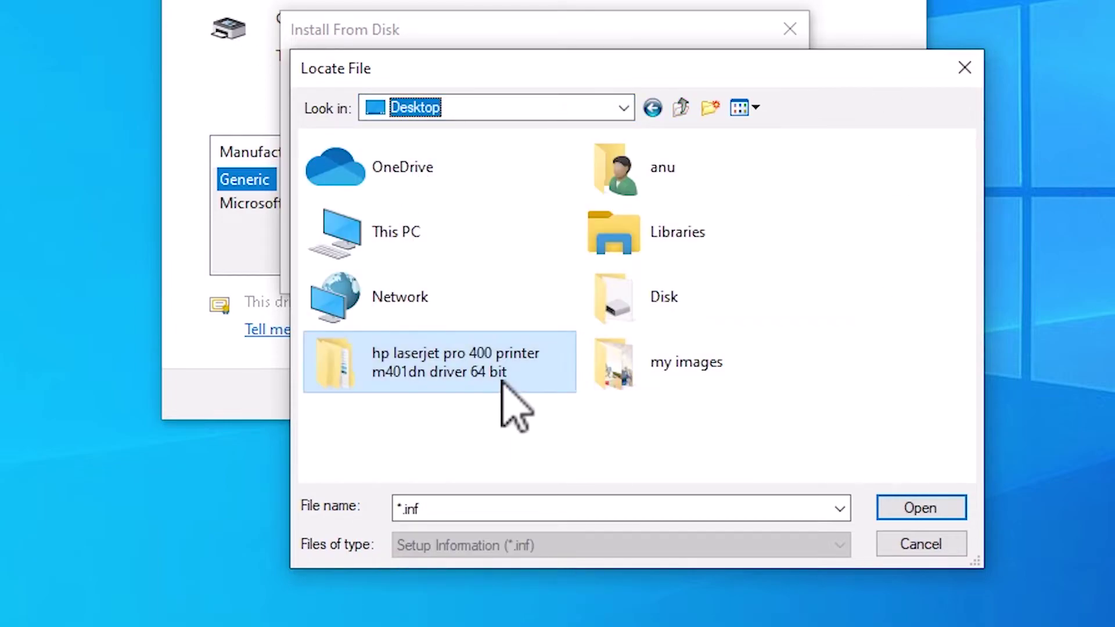
pyautogui.doubleClick(395, 358)
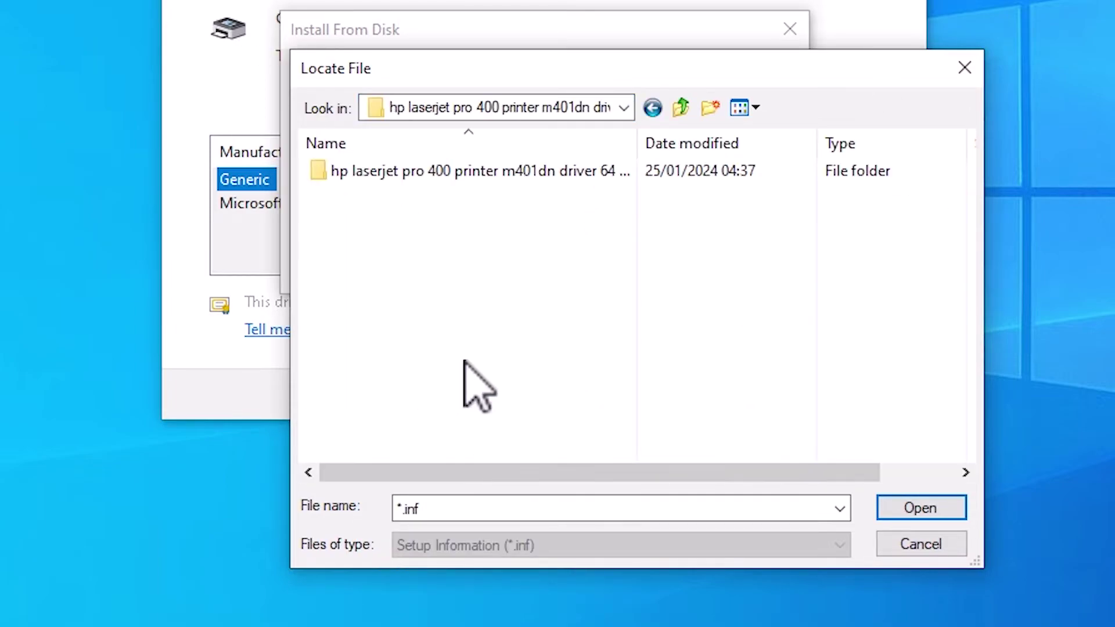
pyautogui.doubleClick(485, 170)
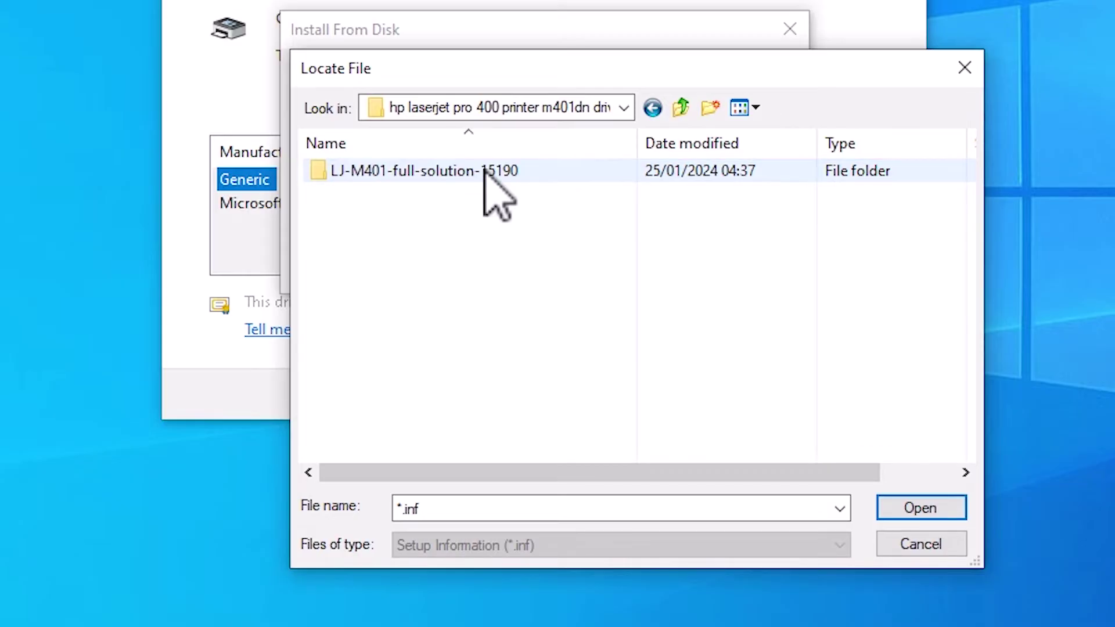
pyautogui.doubleClick(461, 174)
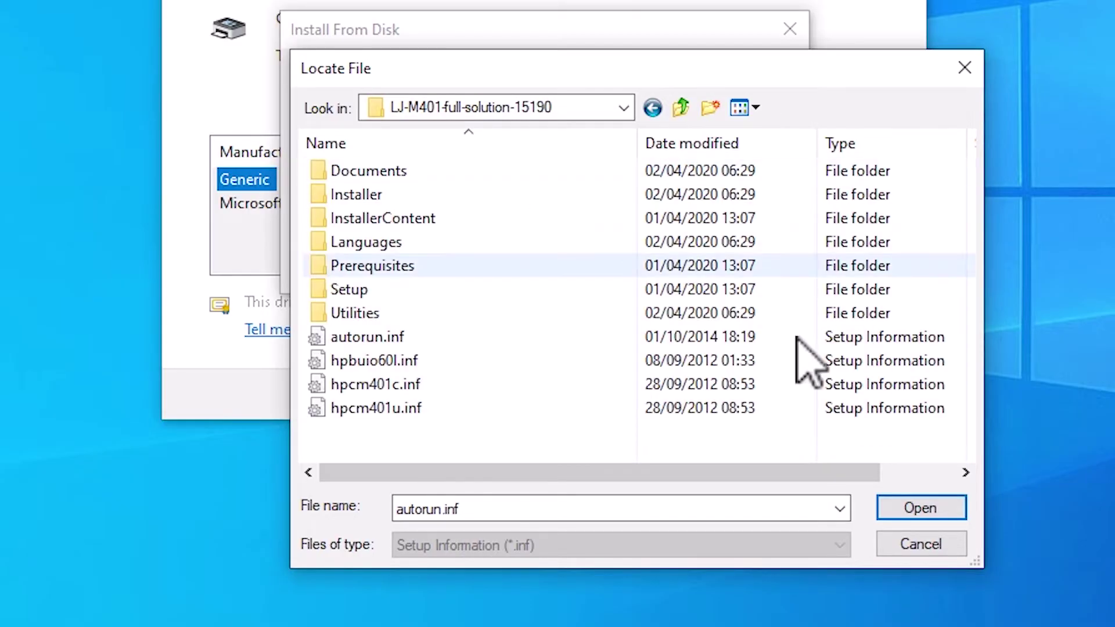
pyautogui.click(400, 407)
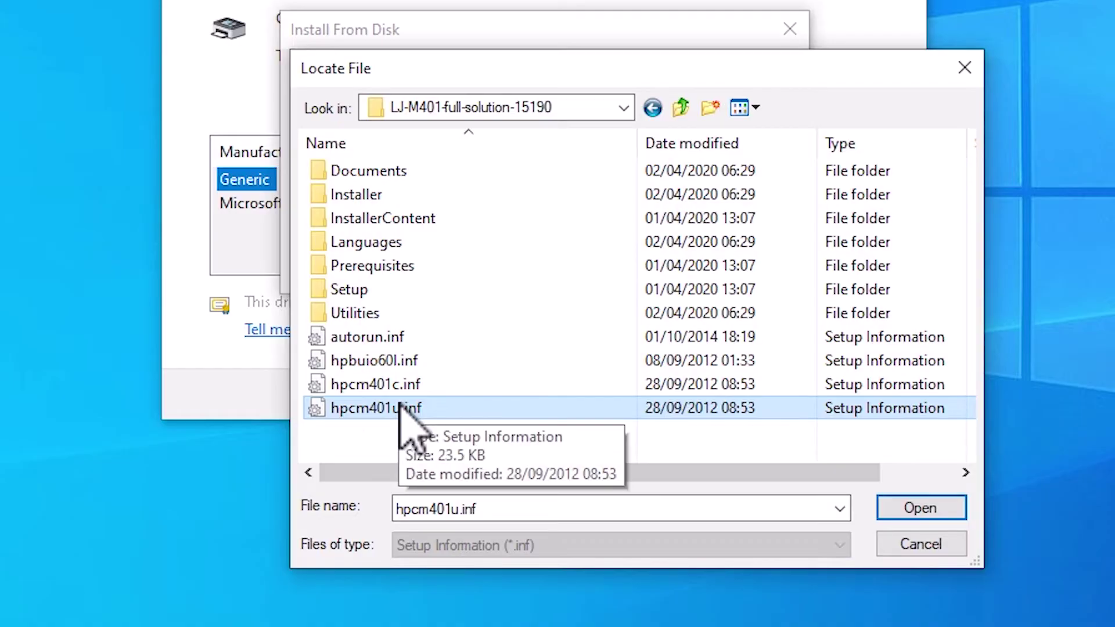
pyautogui.click(372, 338)
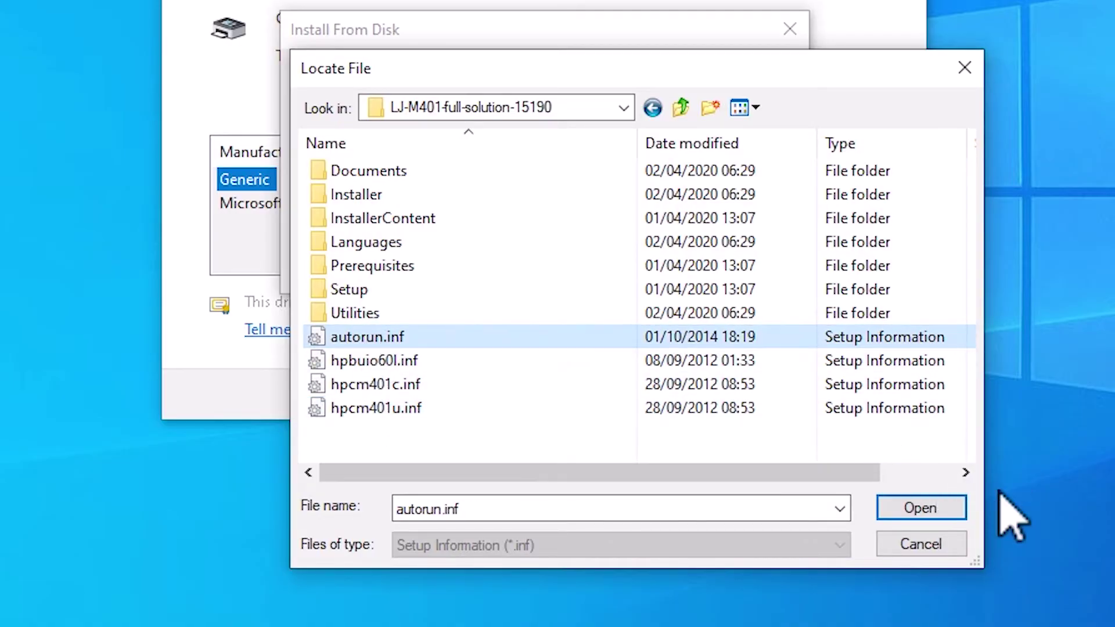
pyautogui.click(921, 509)
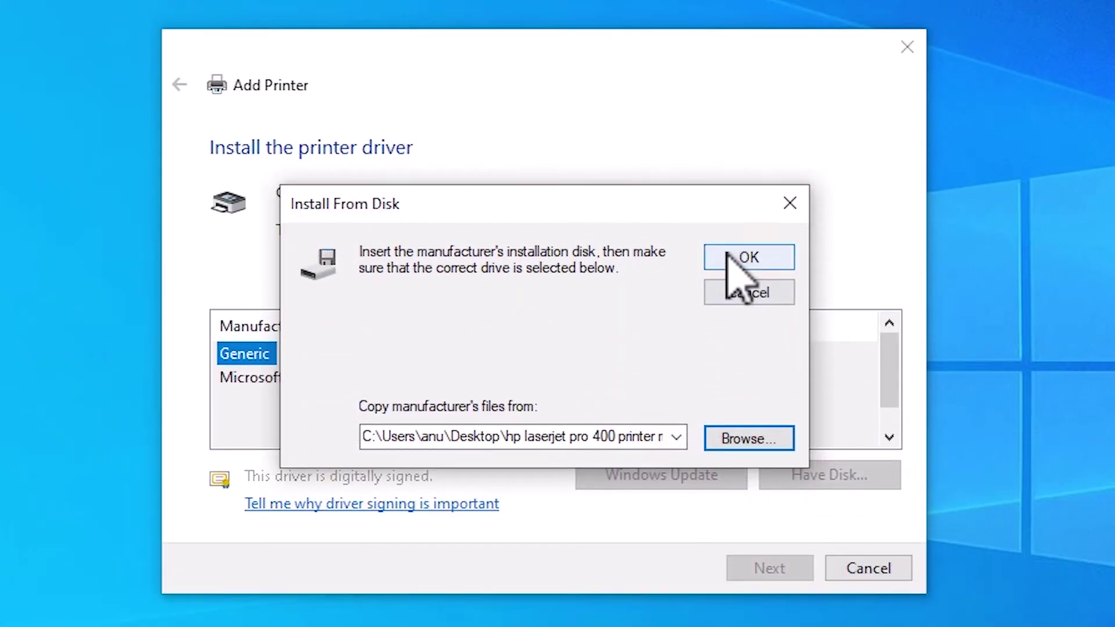
pyautogui.click(729, 84)
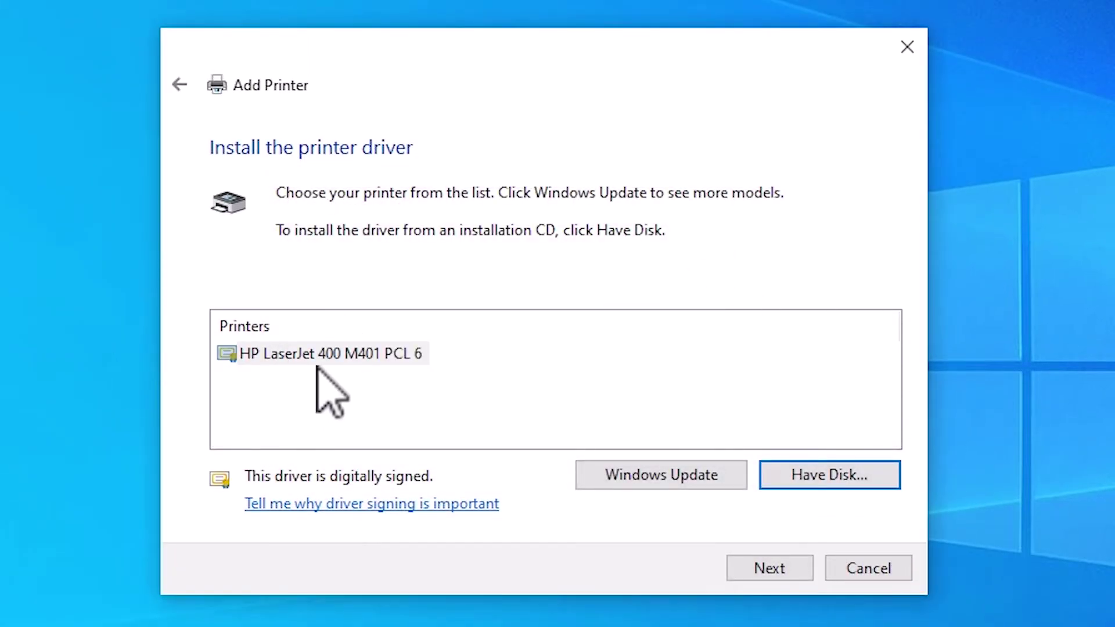
# Install the HP LaserJet 400 M401 PCL 6 driver, naming the printer 'HP LaserJet 400 M401 dn', unshared.
pyautogui.click(320, 356)
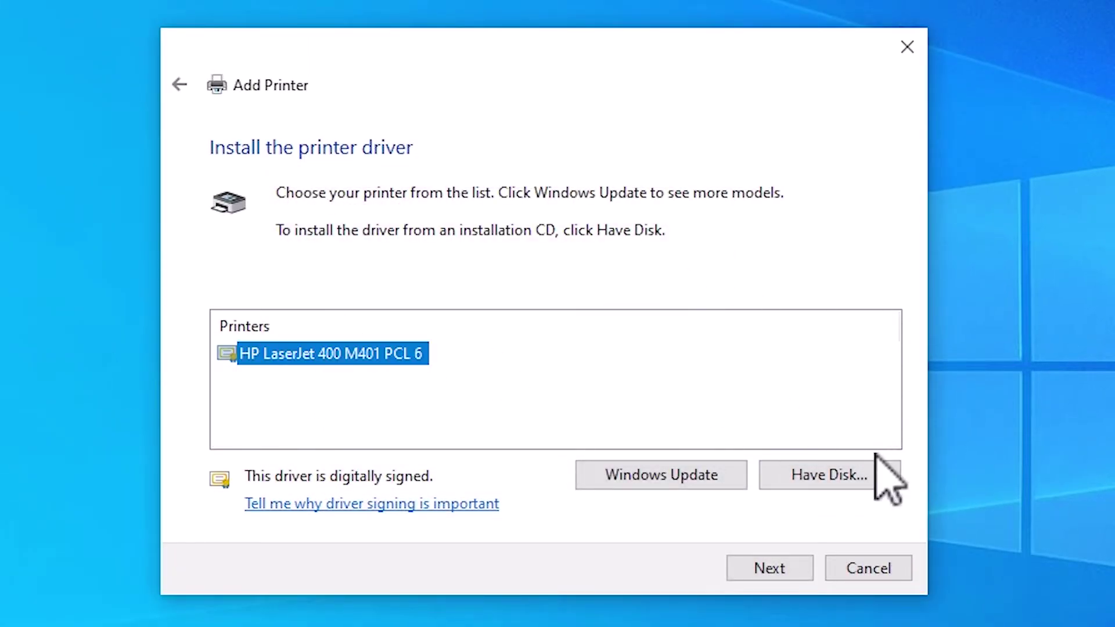
pyautogui.click(754, 568)
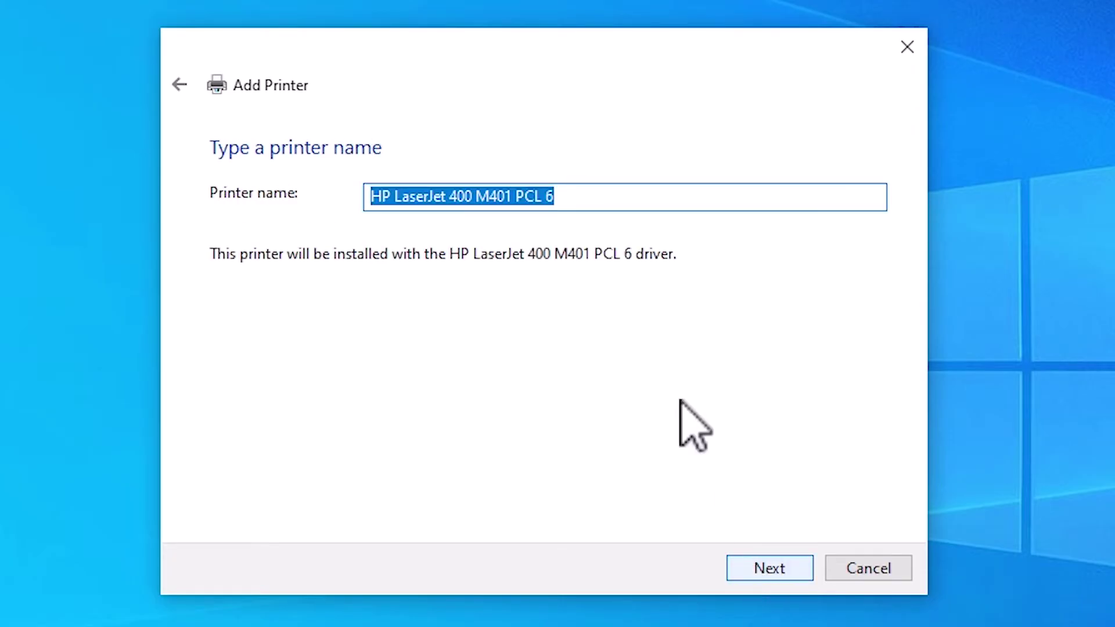
pyautogui.click(567, 196)
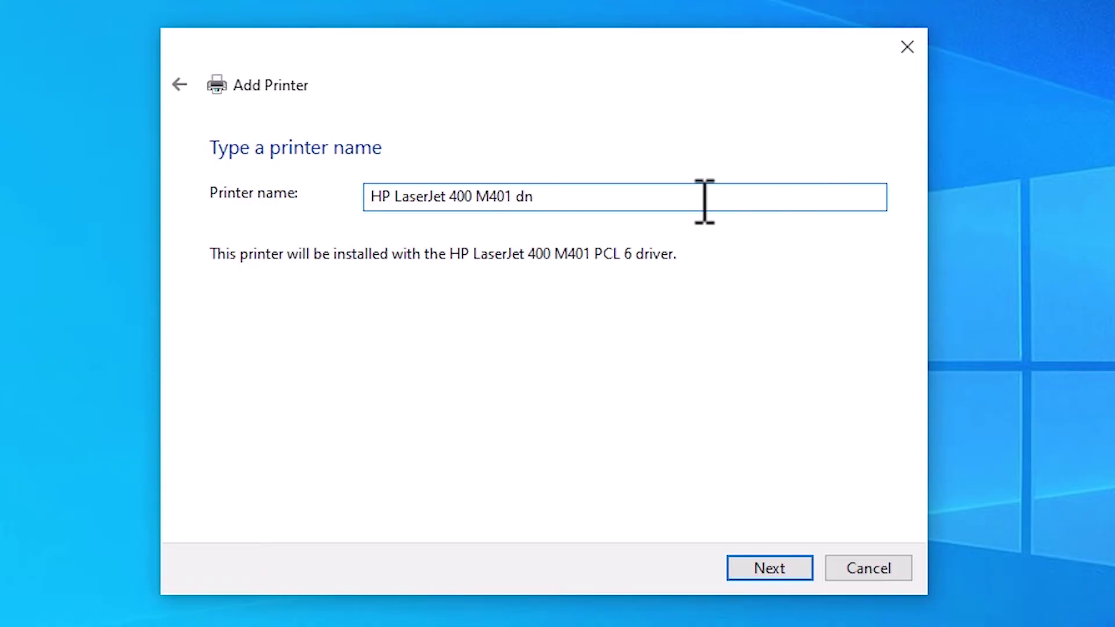
pyautogui.click(785, 573)
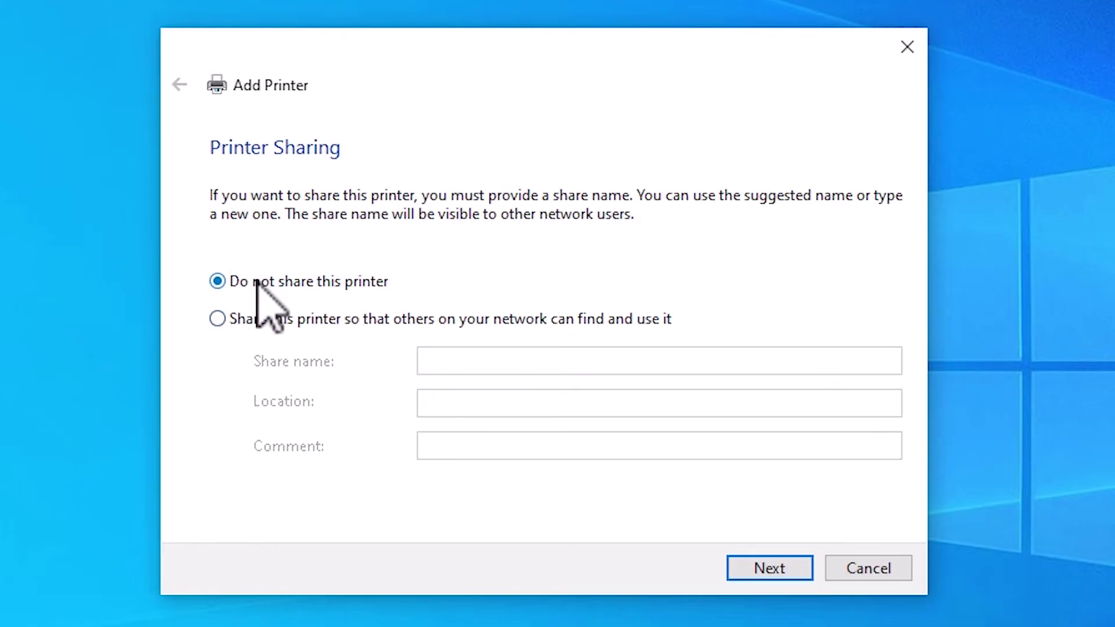
pyautogui.click(790, 572)
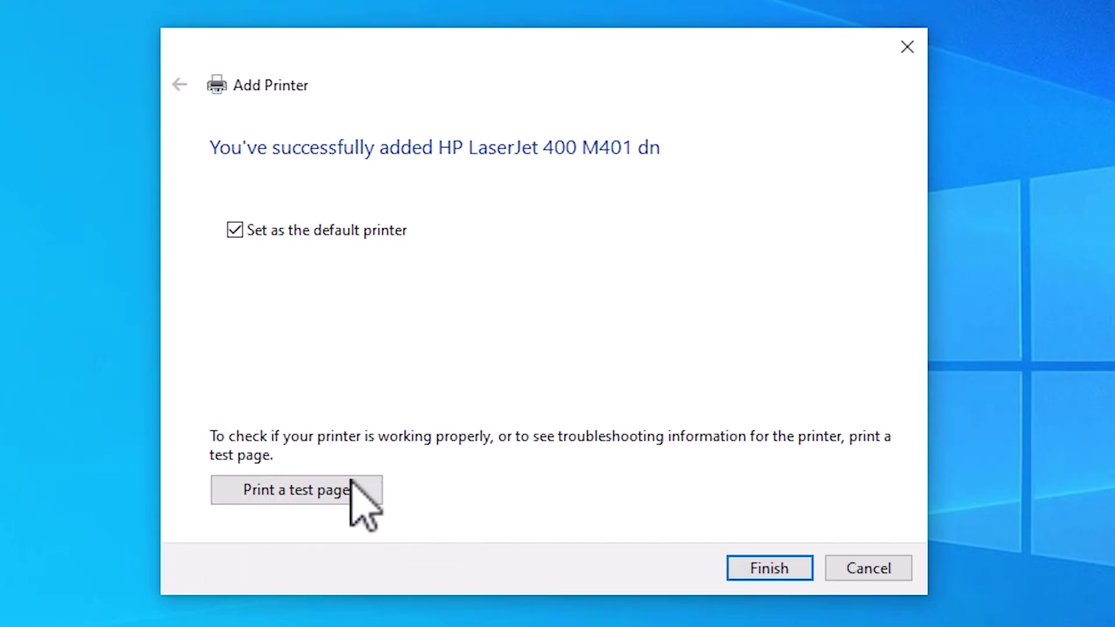
# Finish the wizard with HP LaserJet 400 M401 dn set as the default printer.
pyautogui.click(777, 567)
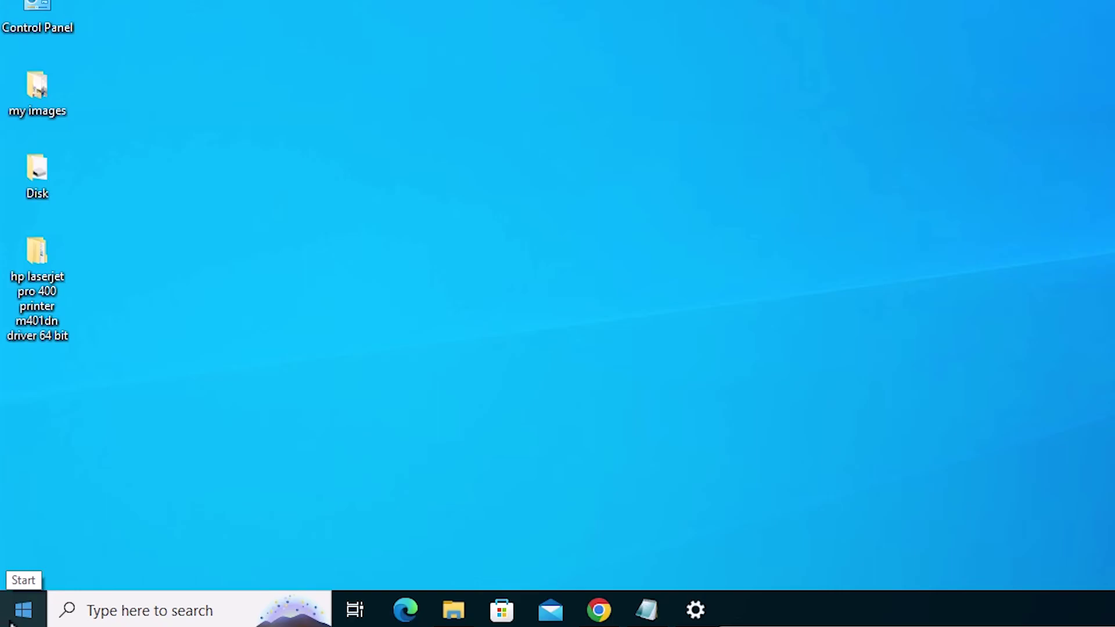
# Search 'pr' from Start and open Printers & scanners to confirm the new default printer.
pyautogui.click(13, 621)
pyautogui.write('p')
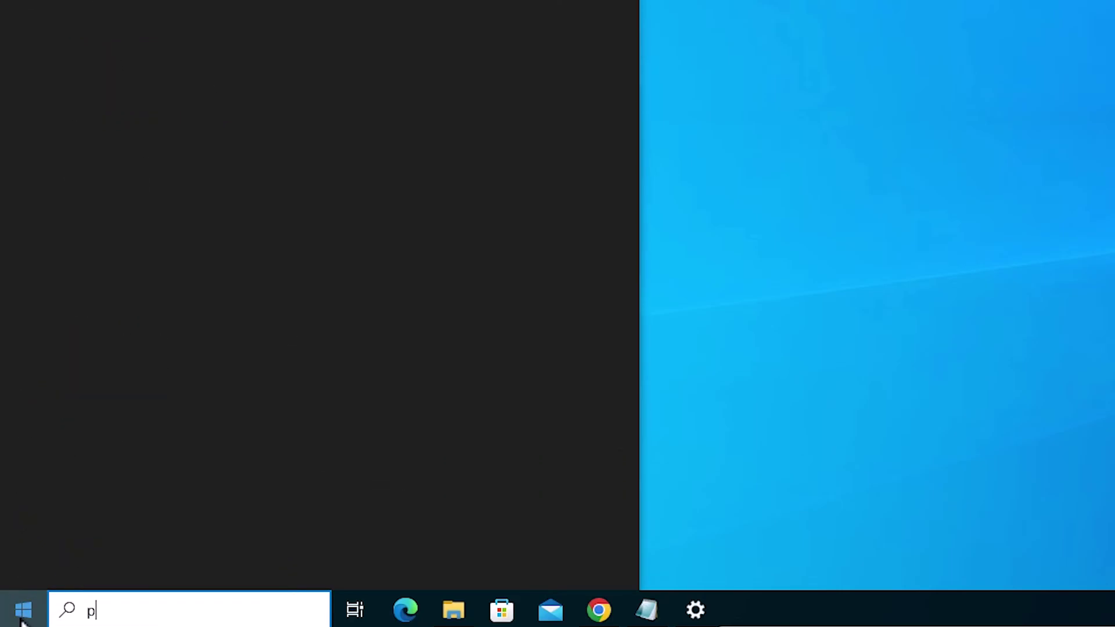
pyautogui.write('r')
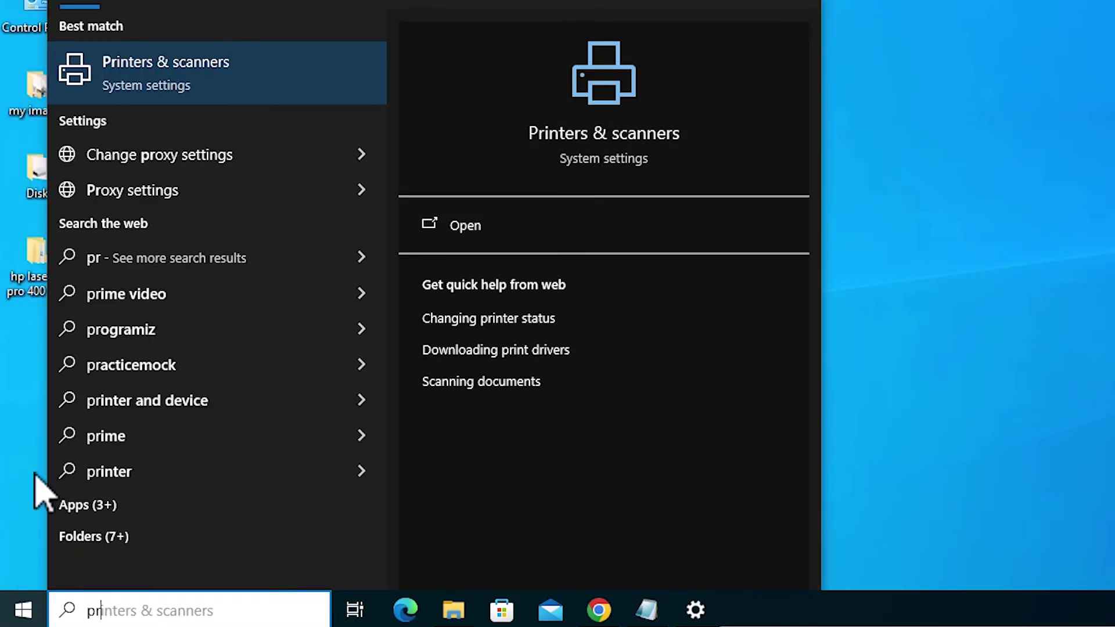
pyautogui.click(210, 71)
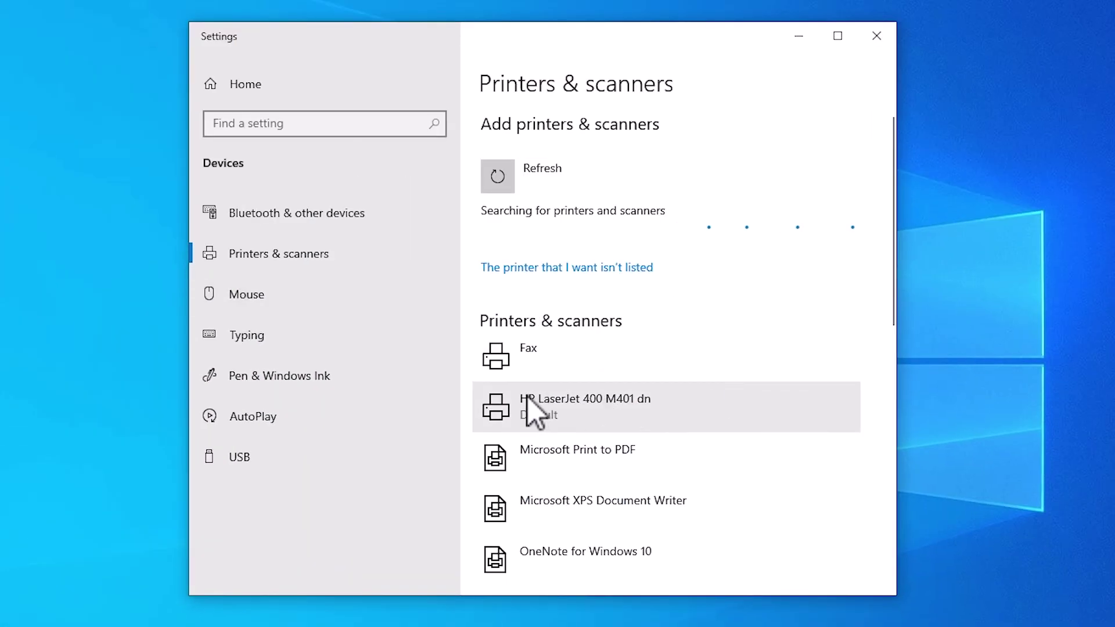